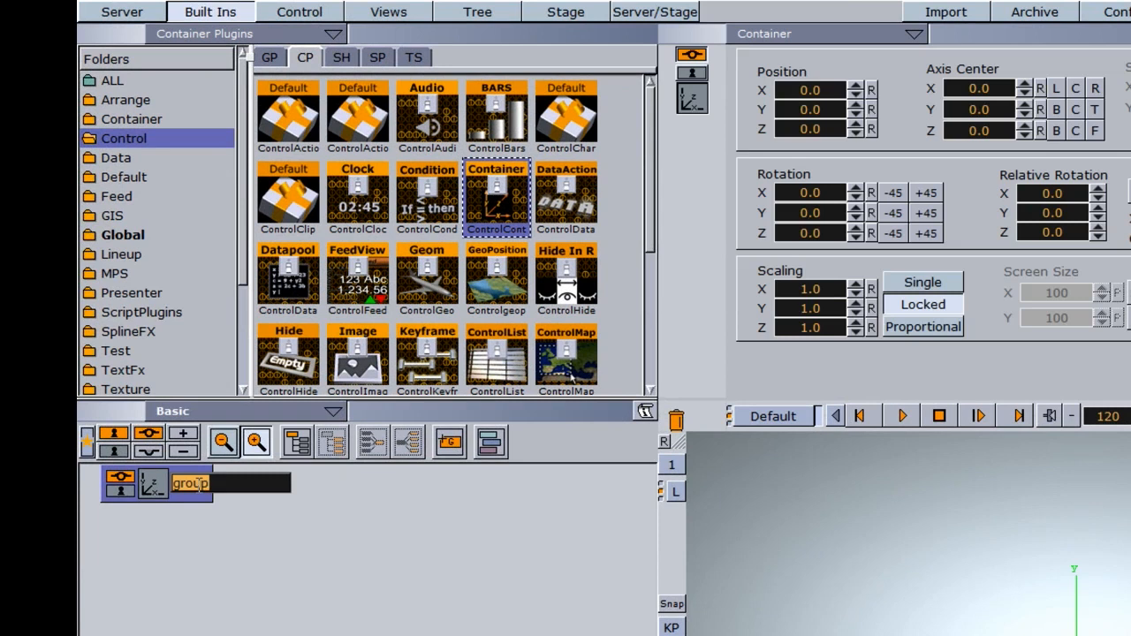
- Rename the group container MAIN and place the GLOBE object from the VIZRT OBJECTS folder beneath it
{"action": "key", "text": "Return"}
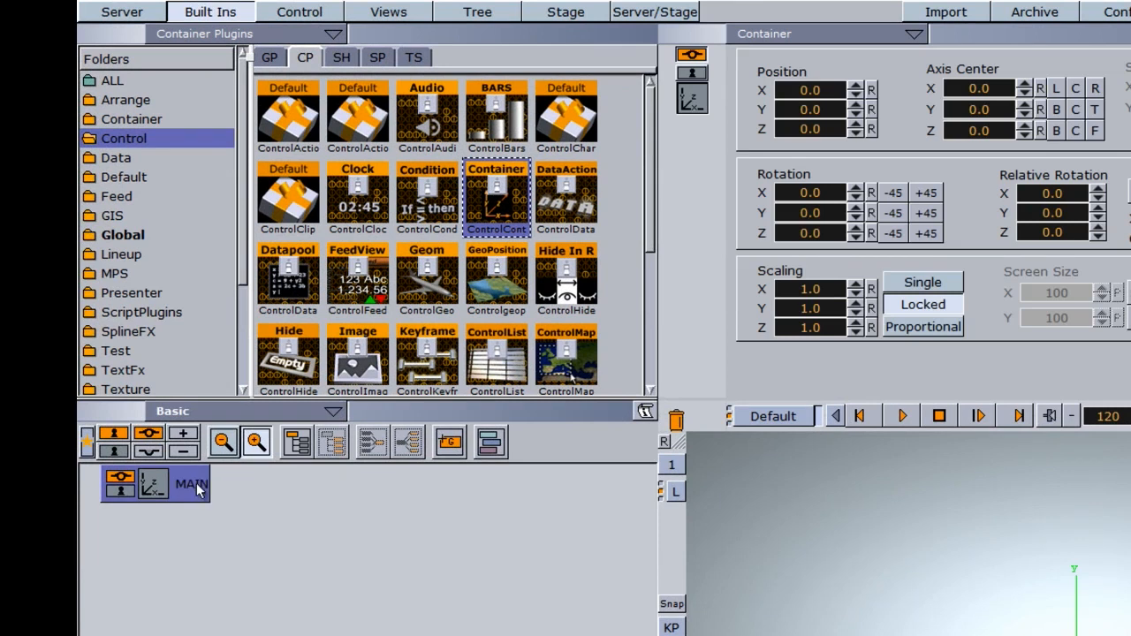
{"action": "left_click", "coordinate": [270, 58]}
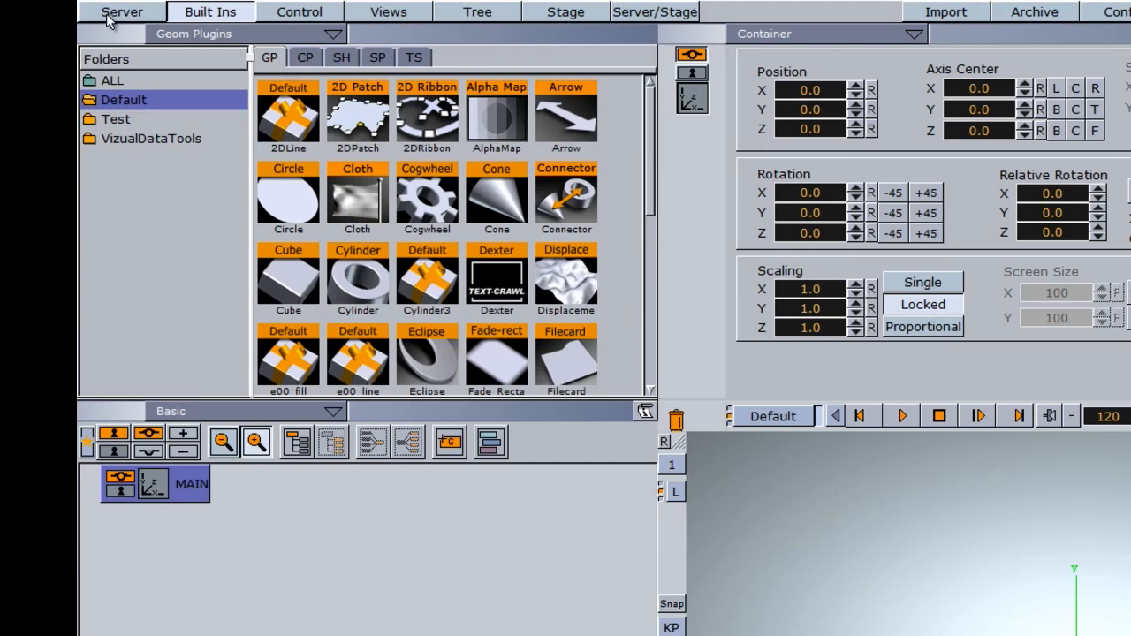
{"action": "left_click", "coordinate": [102, 14]}
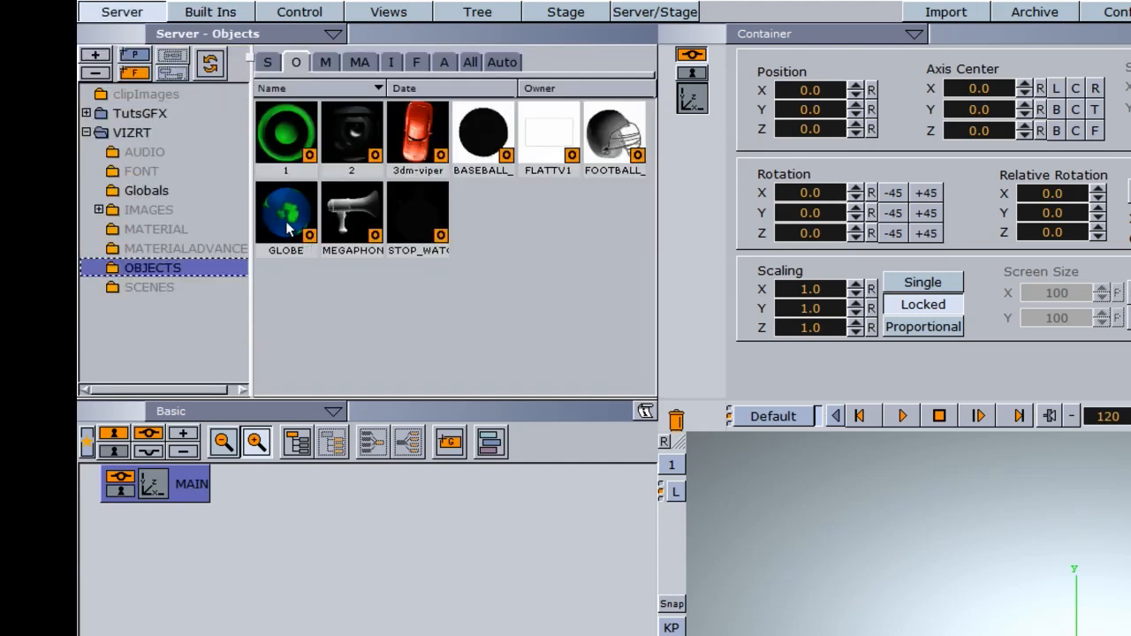
{"action": "left_click_drag", "start_coordinate": [288, 228], "coordinate": [244, 496]}
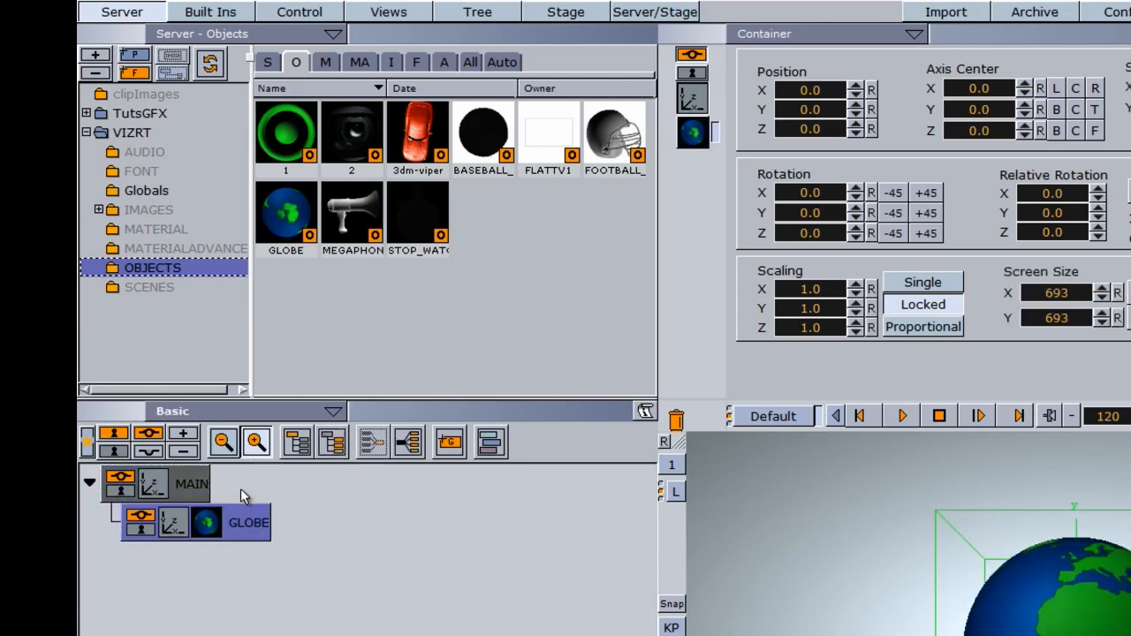
- Add the ControlContainer plugin to the GLOBE container, keeping field identifier 1 and the description GLOBE
{"action": "left_click", "coordinate": [212, 11]}
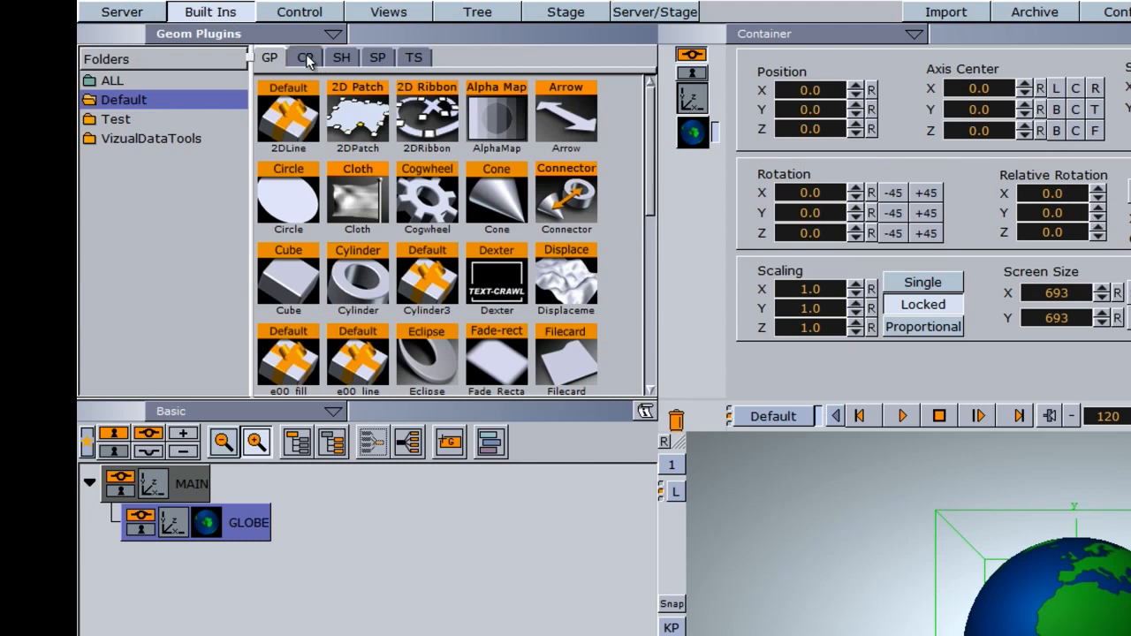
{"action": "left_click", "coordinate": [309, 58]}
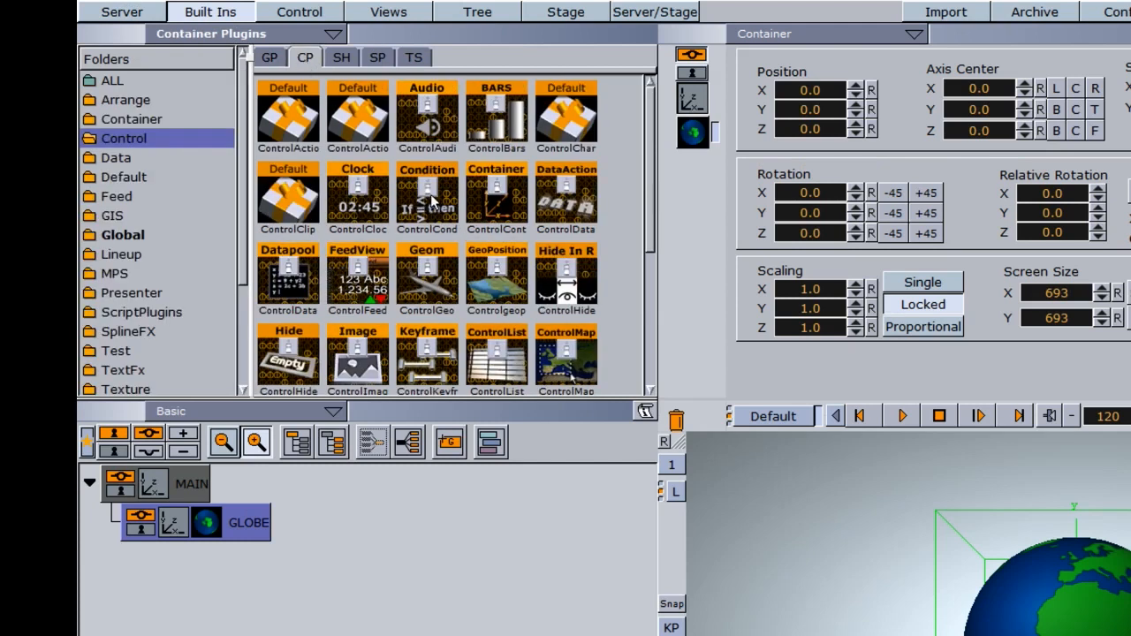
{"action": "left_click_drag", "start_coordinate": [492, 210], "coordinate": [249, 522]}
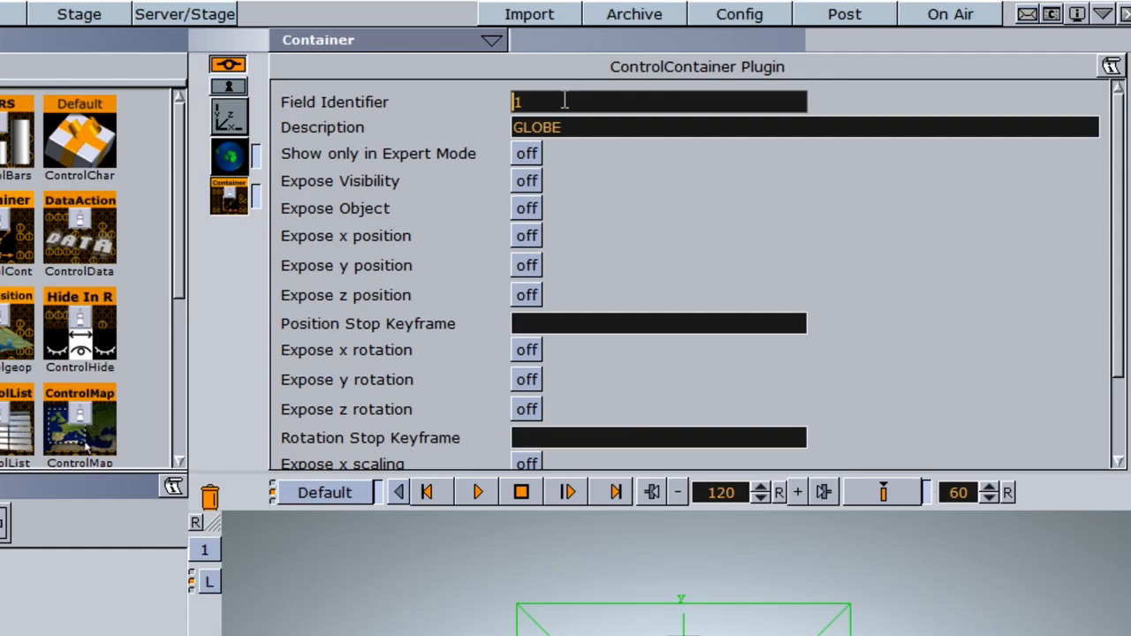
{"action": "left_click", "coordinate": [641, 132]}
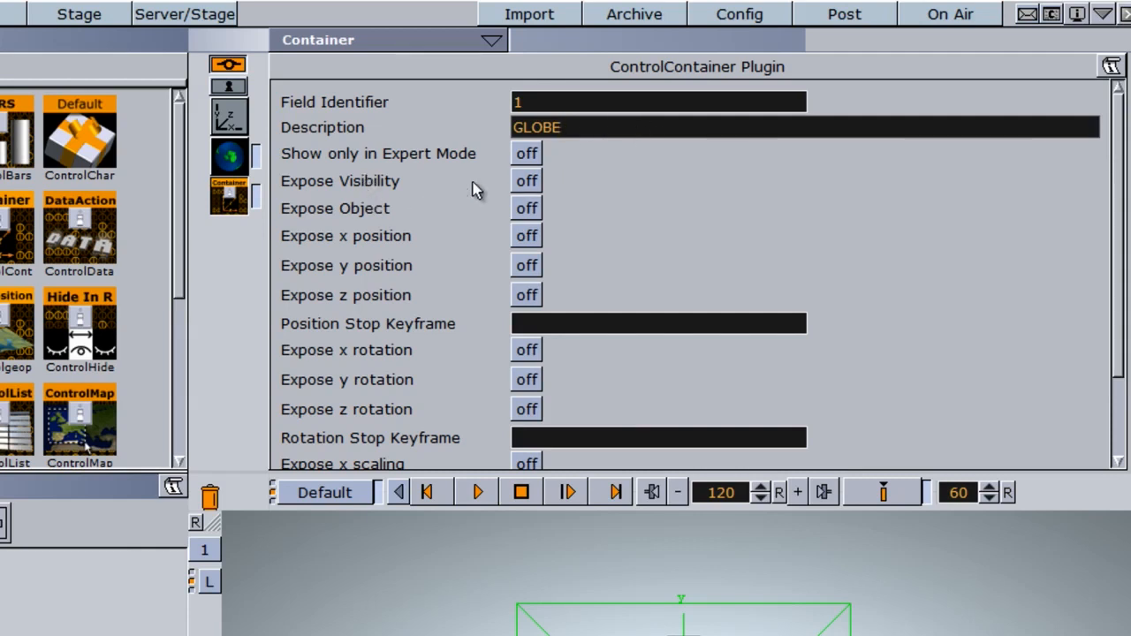
- Expose the globe's visibility, its object and its x, y and z positions in the ControlContainer plugin
{"action": "left_click", "coordinate": [527, 182]}
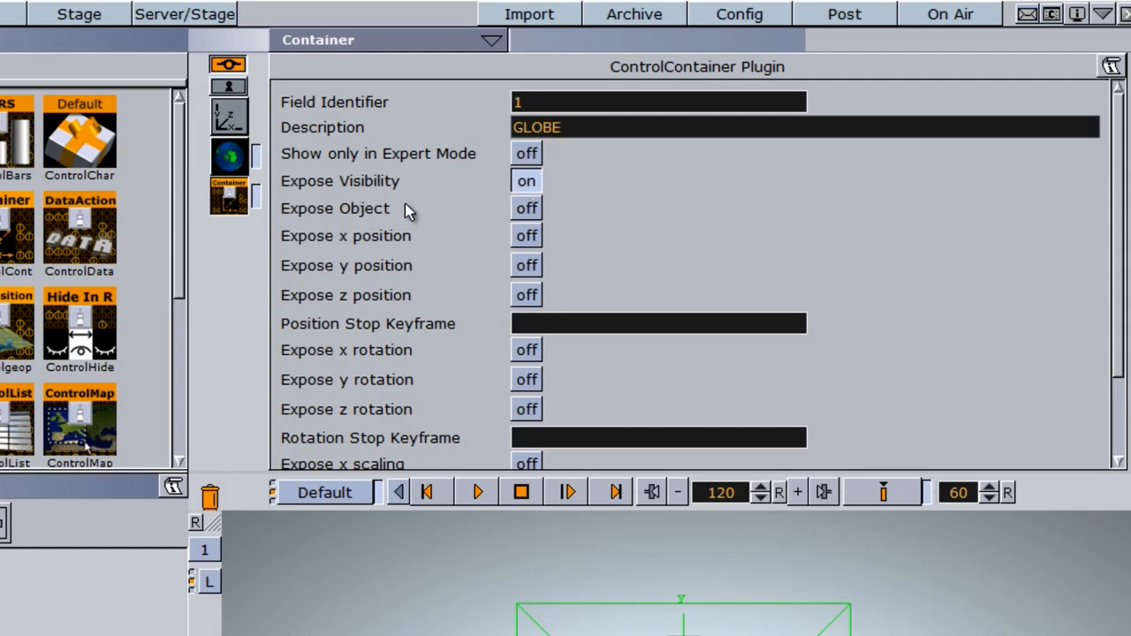
{"action": "left_click", "coordinate": [526, 210]}
{"action": "left_click", "coordinate": [533, 246]}
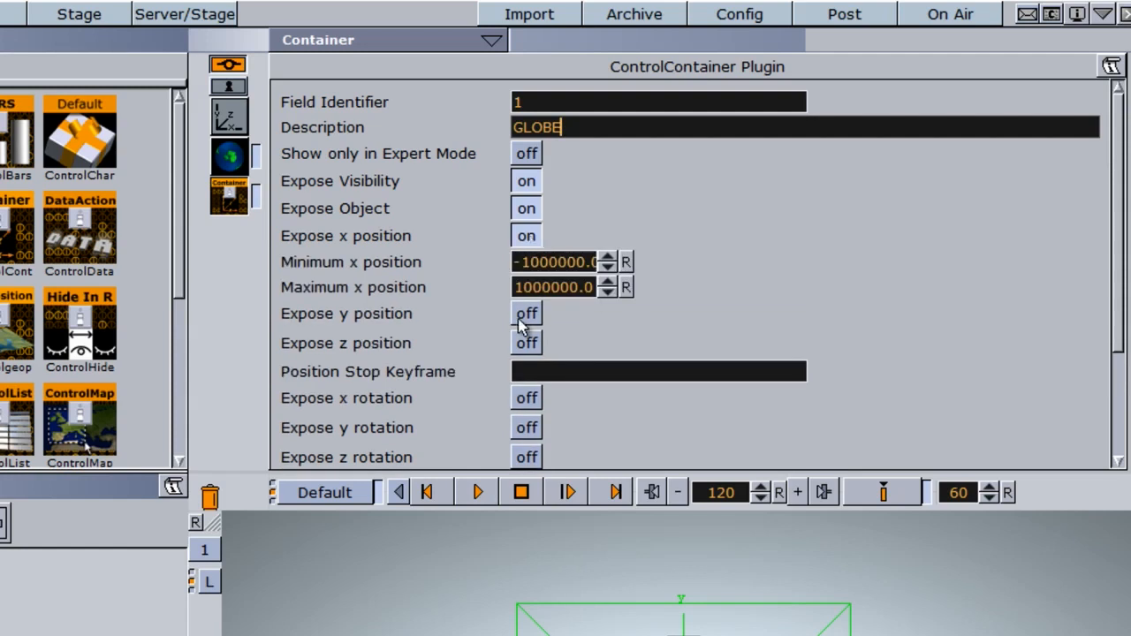
{"action": "left_click", "coordinate": [529, 309]}
{"action": "left_click", "coordinate": [526, 390]}
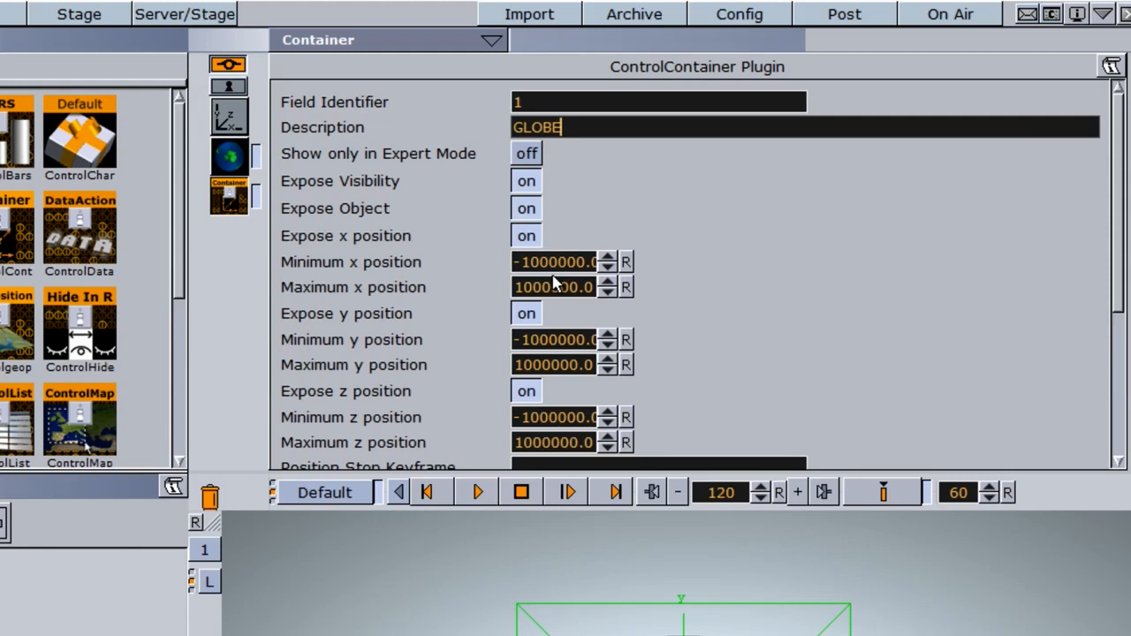
{"action": "scroll", "coordinate": [436, 320], "scroll_direction": "down", "scroll_amount": 5}
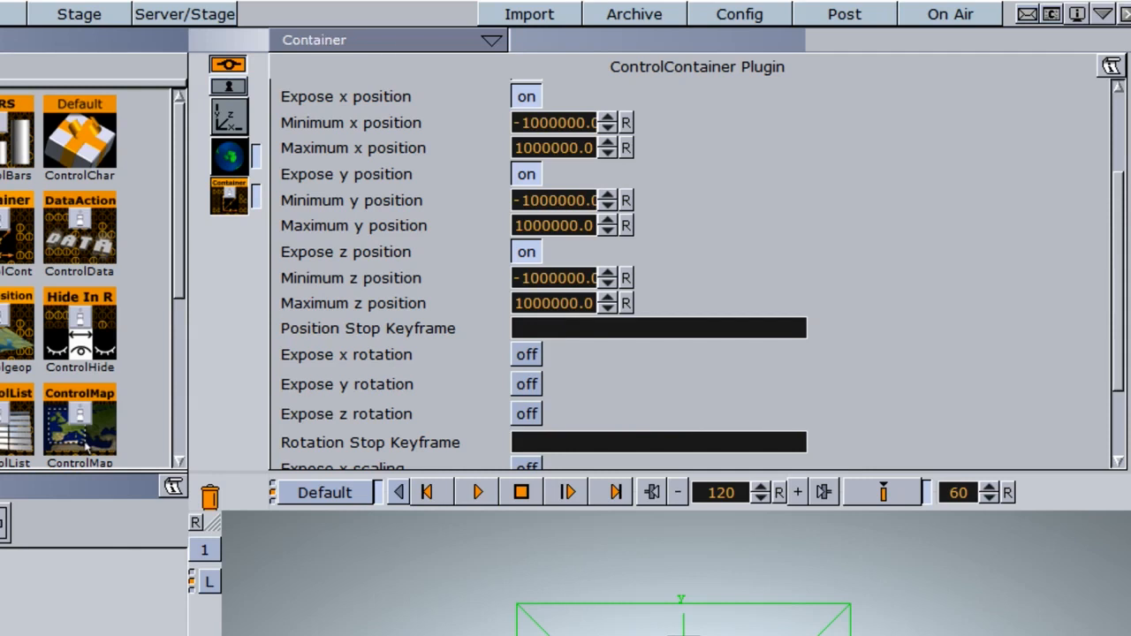
- Animate the globe's X position with keyframes, starting at -215 and ending at 198
{"action": "left_click", "coordinate": [230, 117]}
{"action": "left_click_drag", "start_coordinate": [369, 106], "coordinate": [133, 117]}
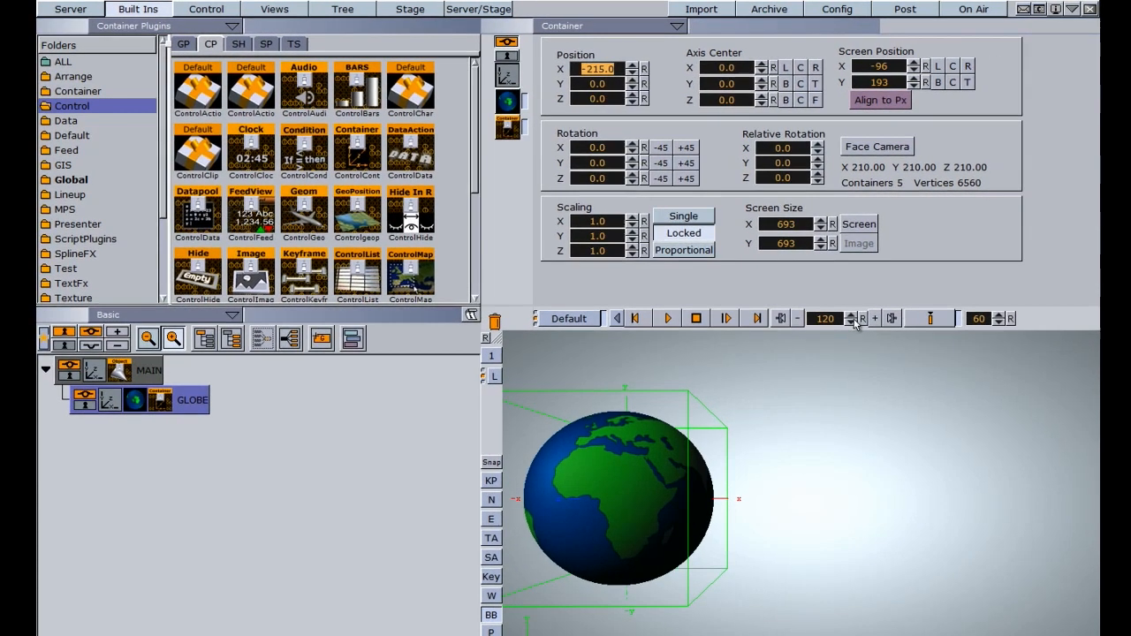
{"action": "left_click", "coordinate": [861, 319]}
{"action": "left_click_drag", "start_coordinate": [583, 81], "coordinate": [911, 278]}
{"action": "left_click", "coordinate": [927, 319]}
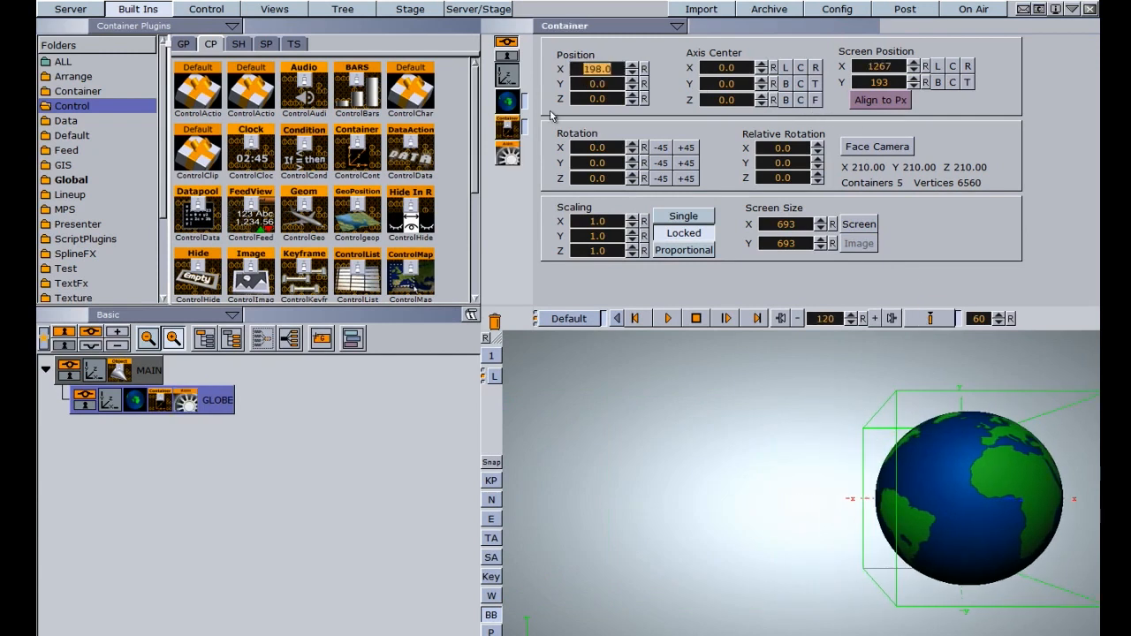
- Move the last keyframe of the globe's Position channel to time 118 and name it S1
{"action": "left_click", "coordinate": [411, 11]}
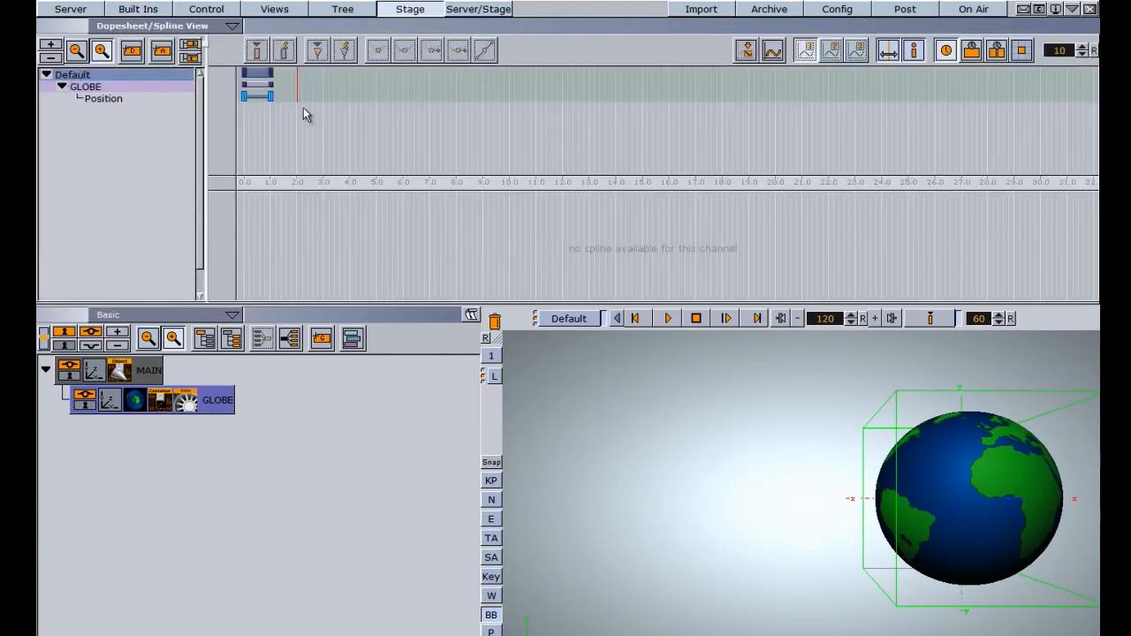
{"action": "left_click_drag", "start_coordinate": [270, 96], "coordinate": [297, 101]}
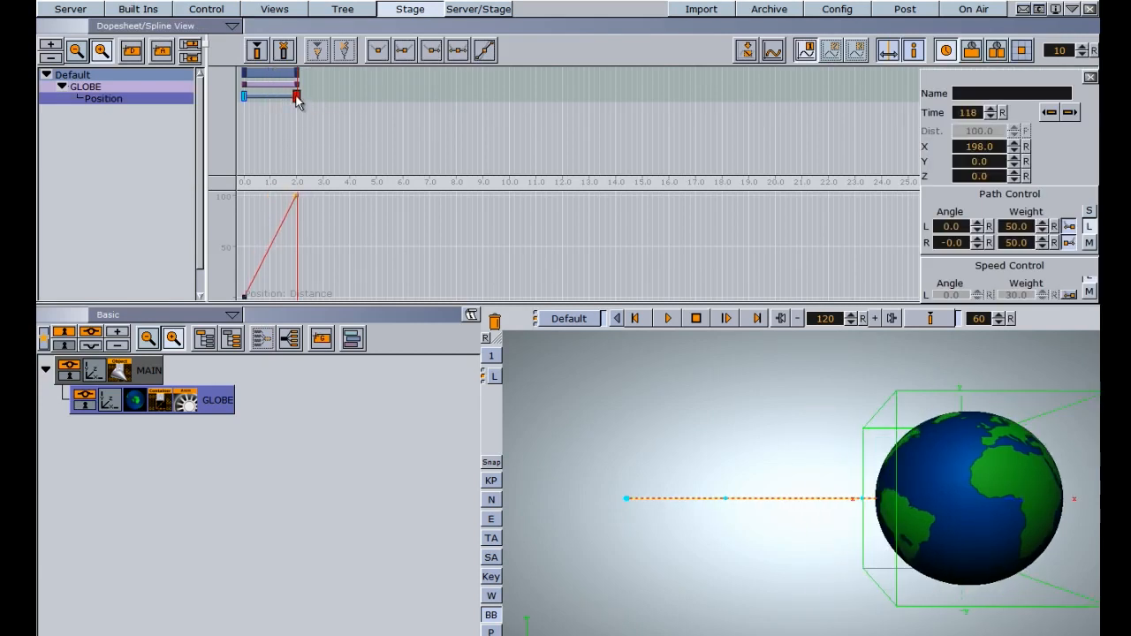
{"action": "left_click", "coordinate": [967, 92]}
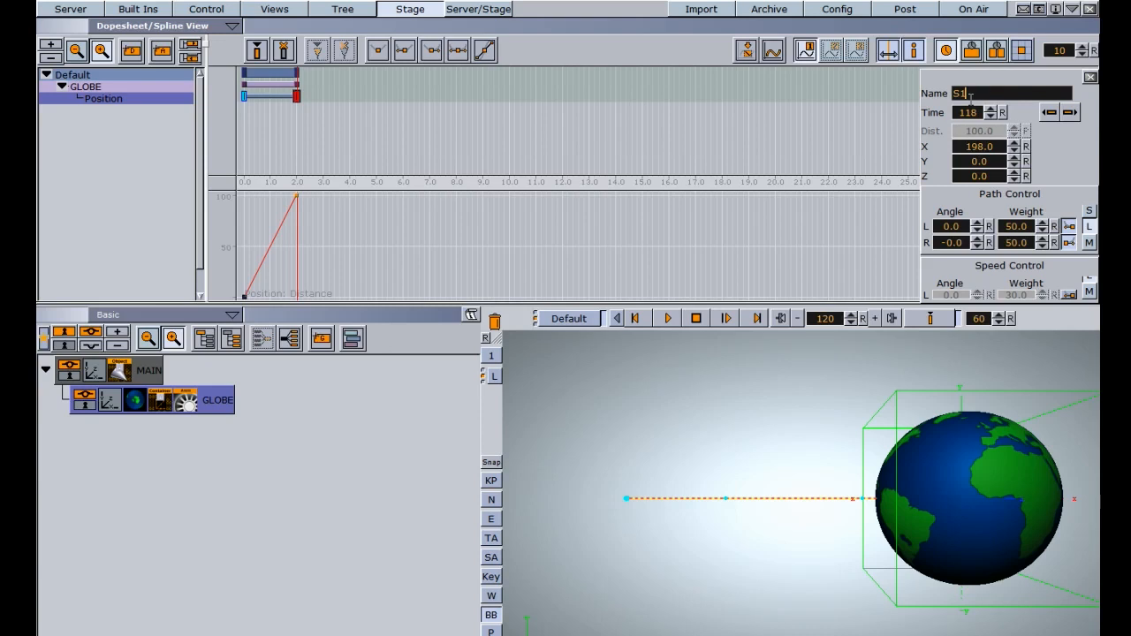
- Enter S1 as the Position Stop Keyframe in the globe's ControlContainer plugin
{"action": "left_click", "coordinate": [161, 396]}
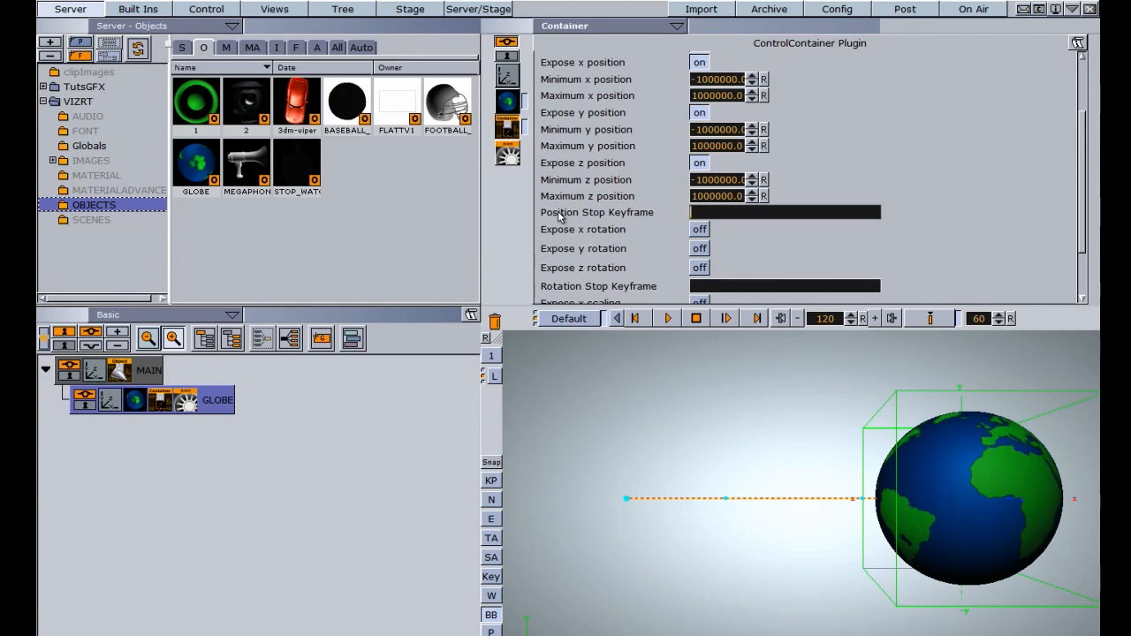
{"action": "type", "text": "S1"}
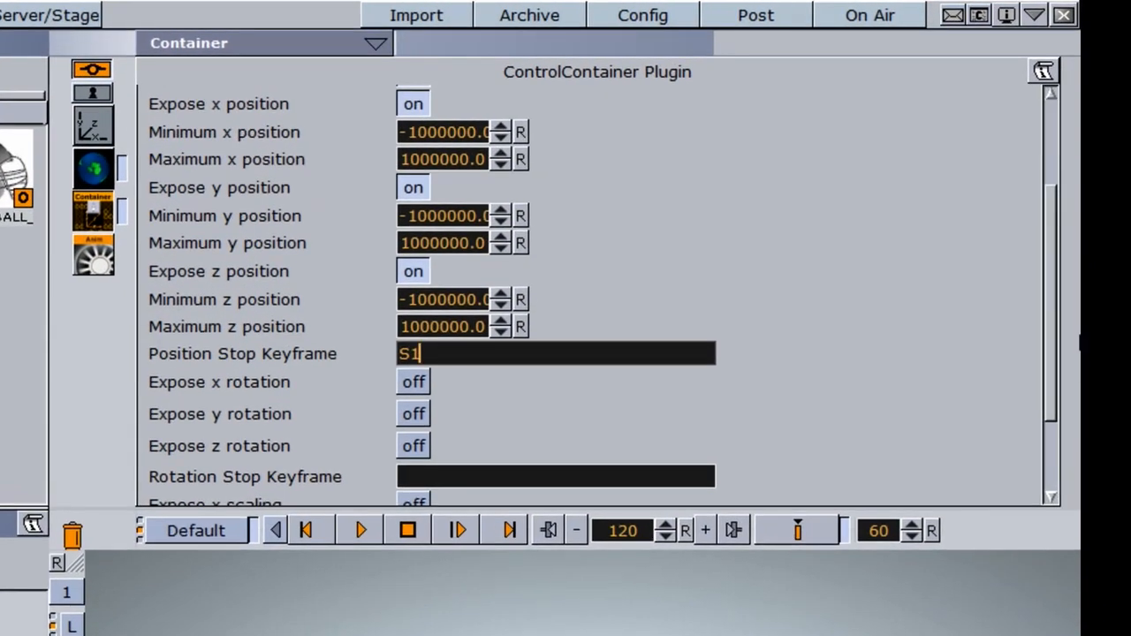
- Expose the globe's x, y and z rotations in the ControlContainer plugin
{"action": "left_click_drag", "start_coordinate": [1049, 315], "coordinate": [1054, 379]}
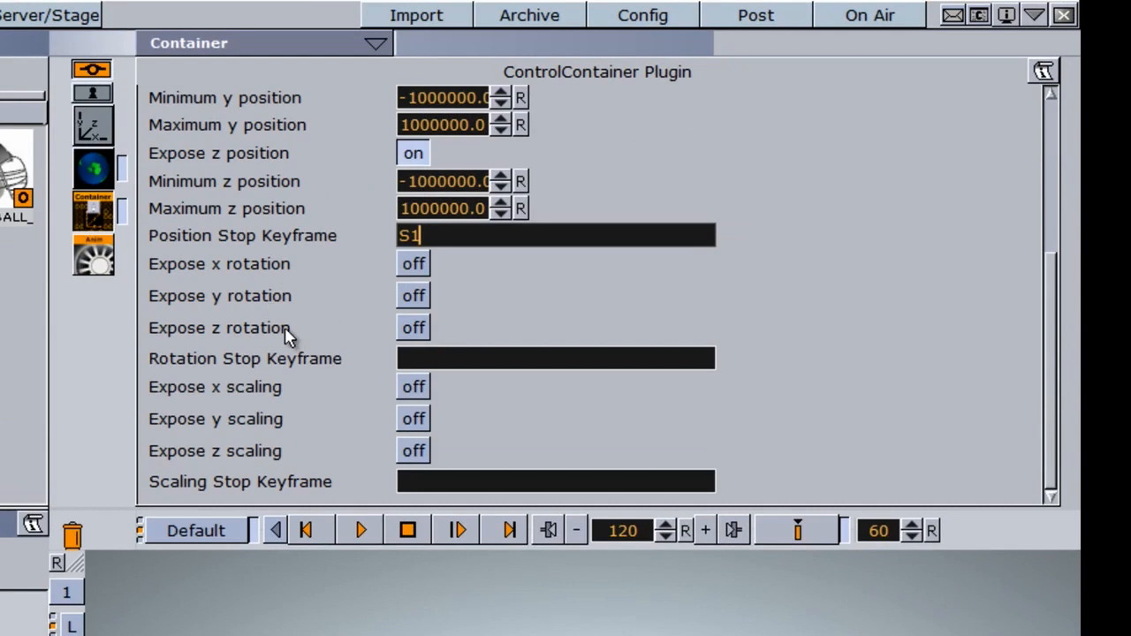
{"action": "left_click", "coordinate": [406, 269]}
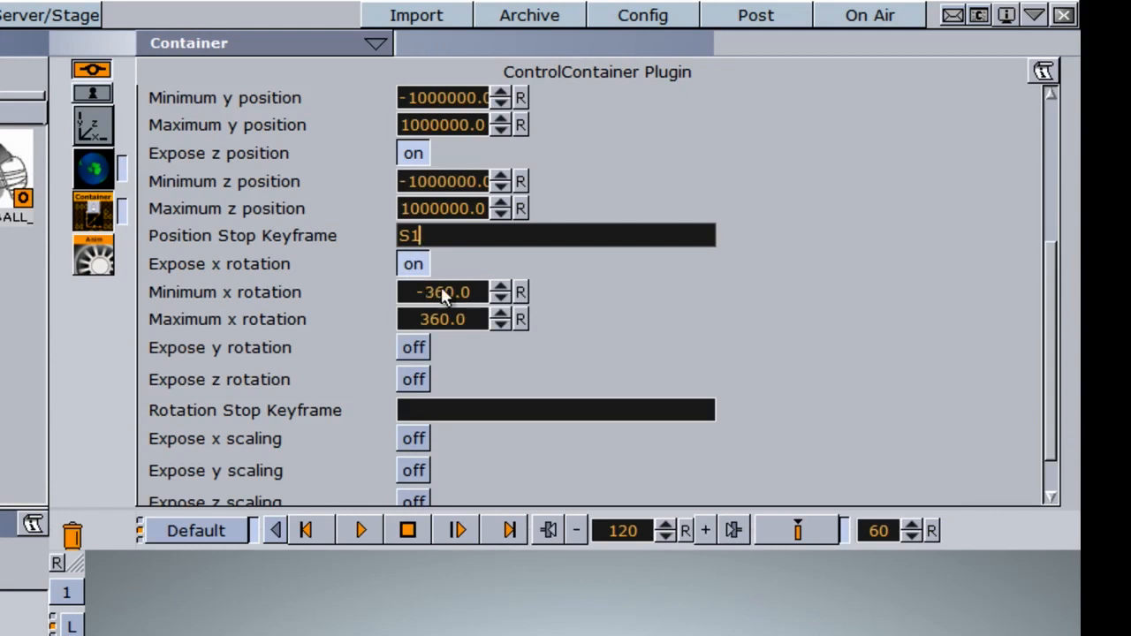
{"action": "left_click", "coordinate": [413, 349]}
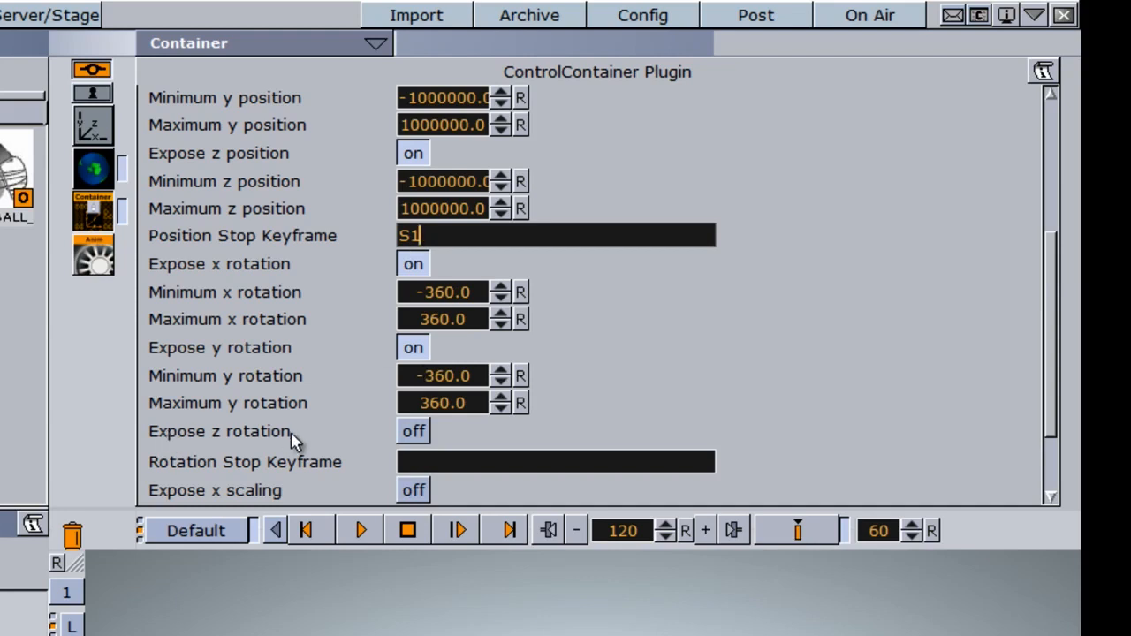
{"action": "left_click", "coordinate": [413, 432]}
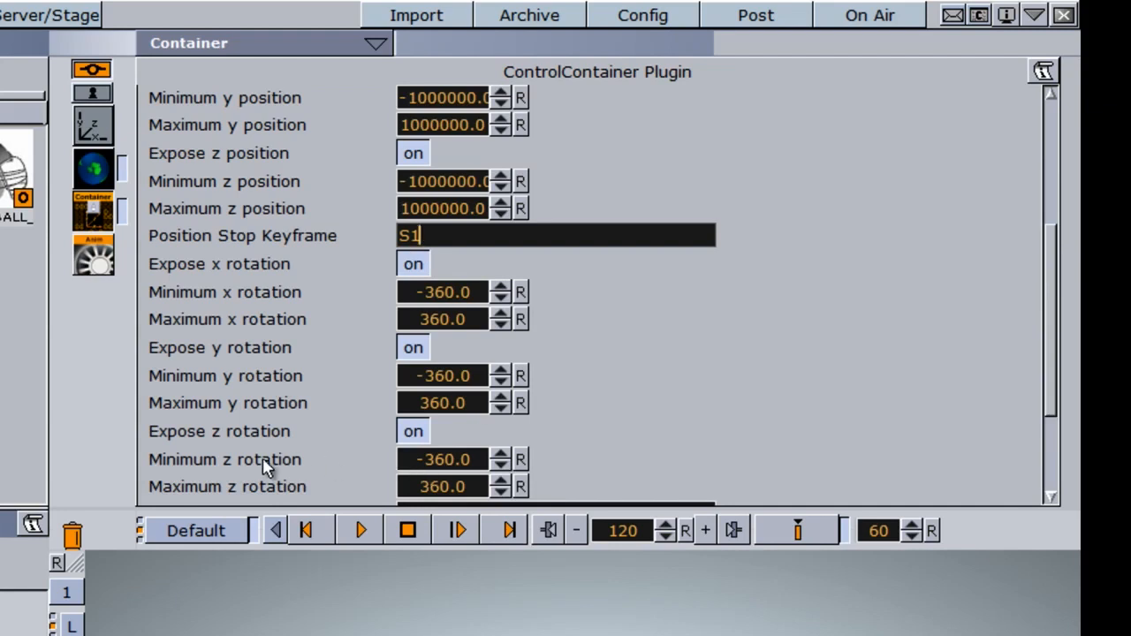
- Expose the globe's x scaling in the ControlContainer plugin
{"action": "left_click_drag", "start_coordinate": [1054, 338], "coordinate": [1051, 444]}
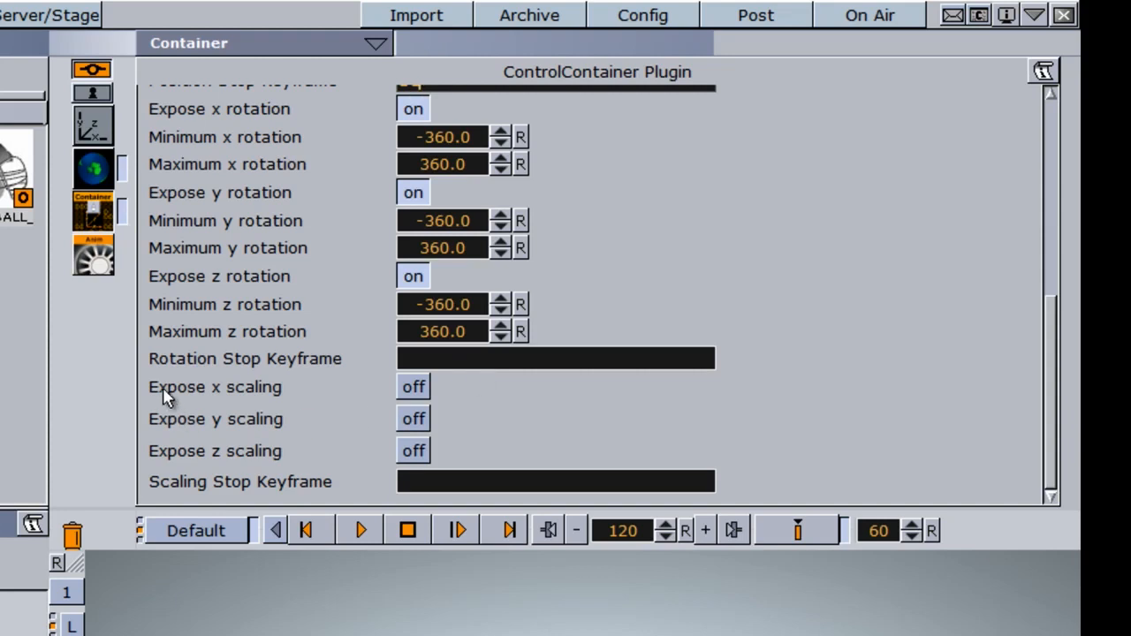
{"action": "left_click", "coordinate": [414, 388]}
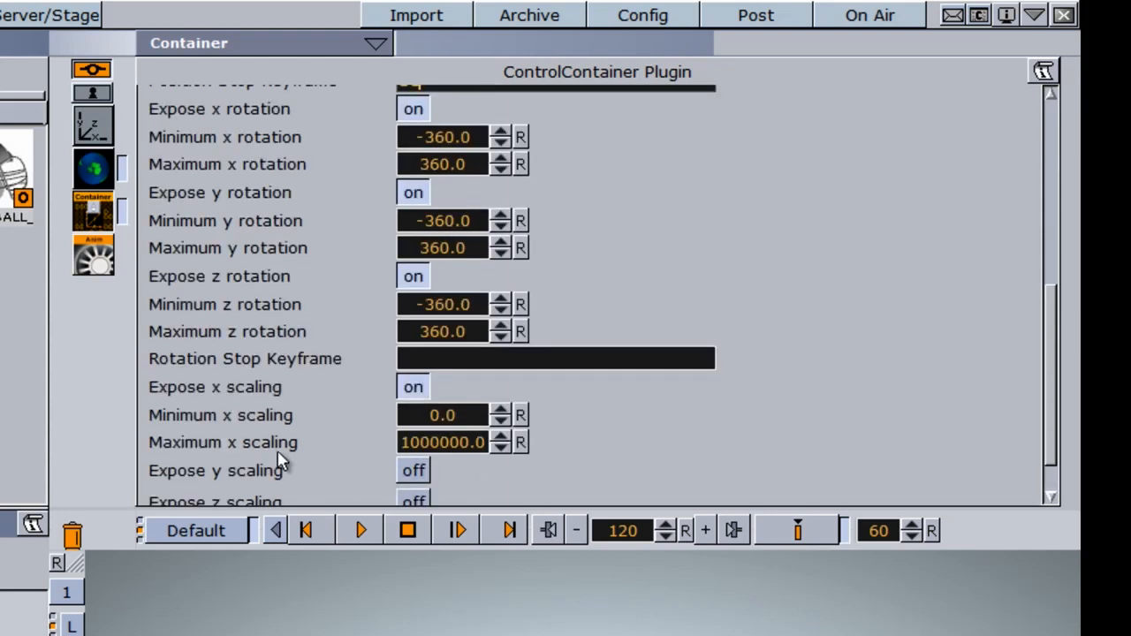
{"action": "left_click_drag", "start_coordinate": [1051, 328], "coordinate": [1058, 406]}
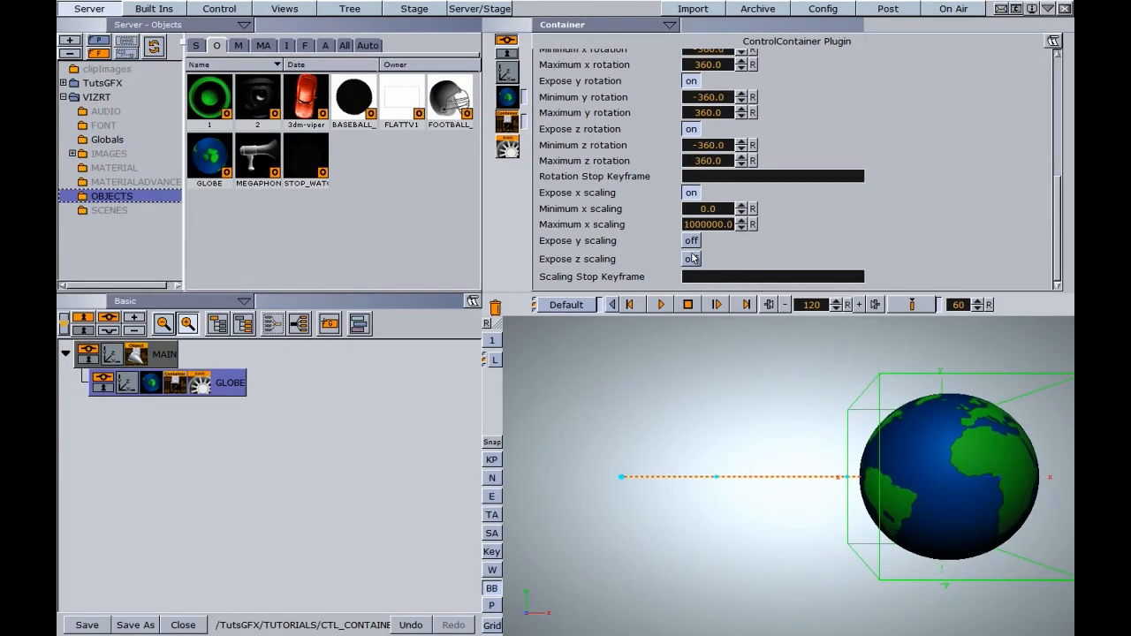
{"action": "left_click_drag", "start_coordinate": [1058, 261], "coordinate": [1060, 150]}
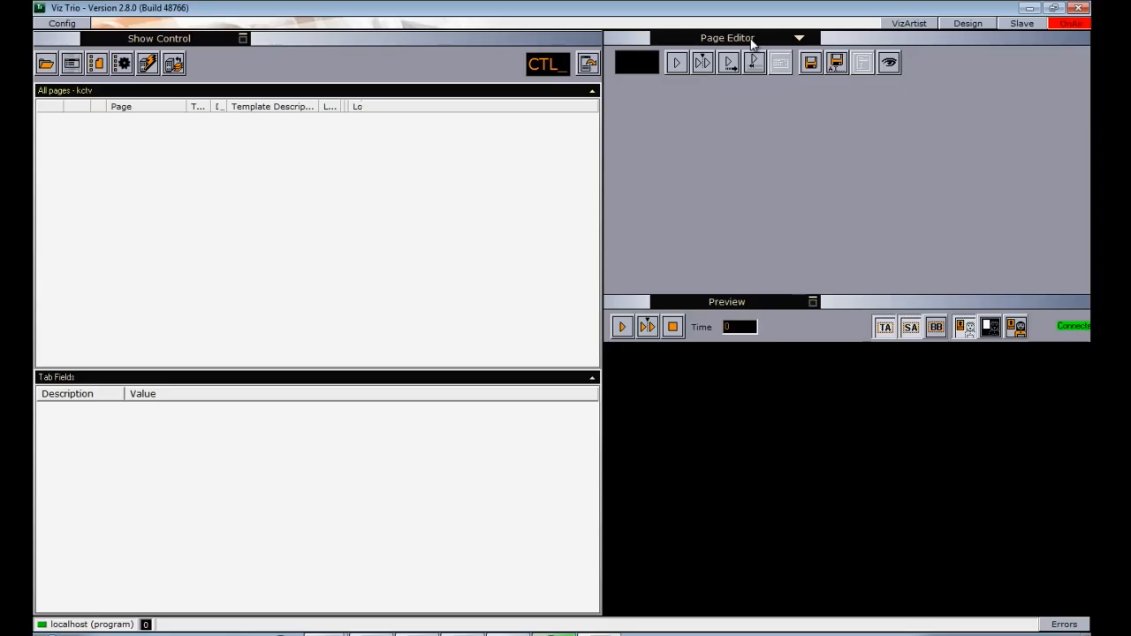
- Switch to Viz Trio and import the CTL_CONTAINER scene from the TutsGFX/TUTORIALS folder
{"action": "left_click", "coordinate": [799, 37]}
{"action": "left_click", "coordinate": [707, 109]}
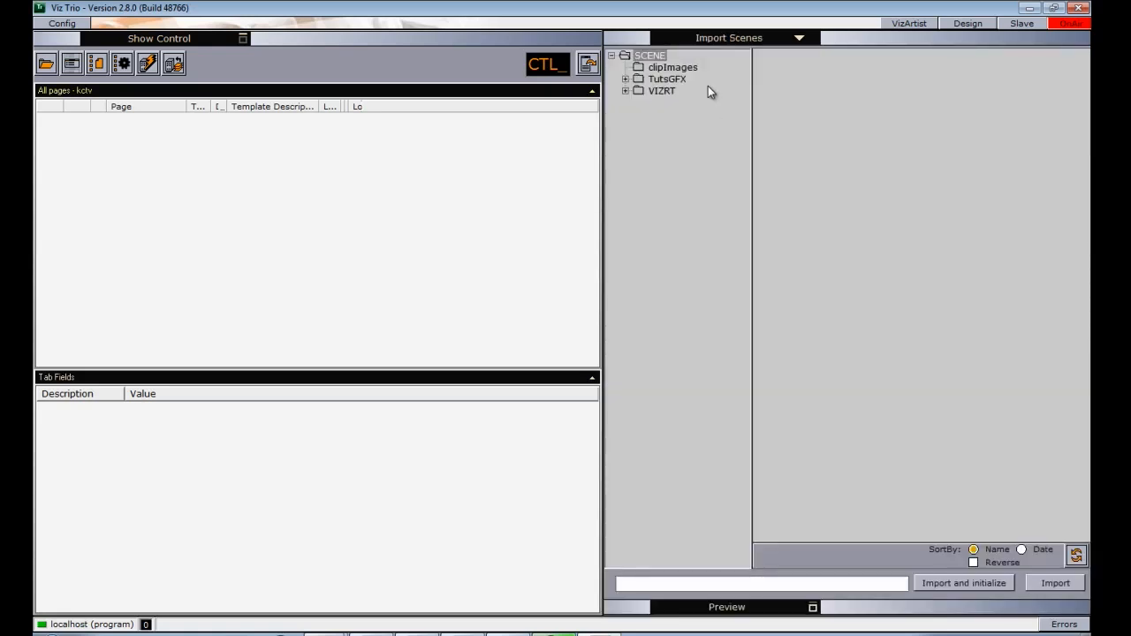
{"action": "double_click", "coordinate": [658, 80]}
{"action": "left_click", "coordinate": [676, 126]}
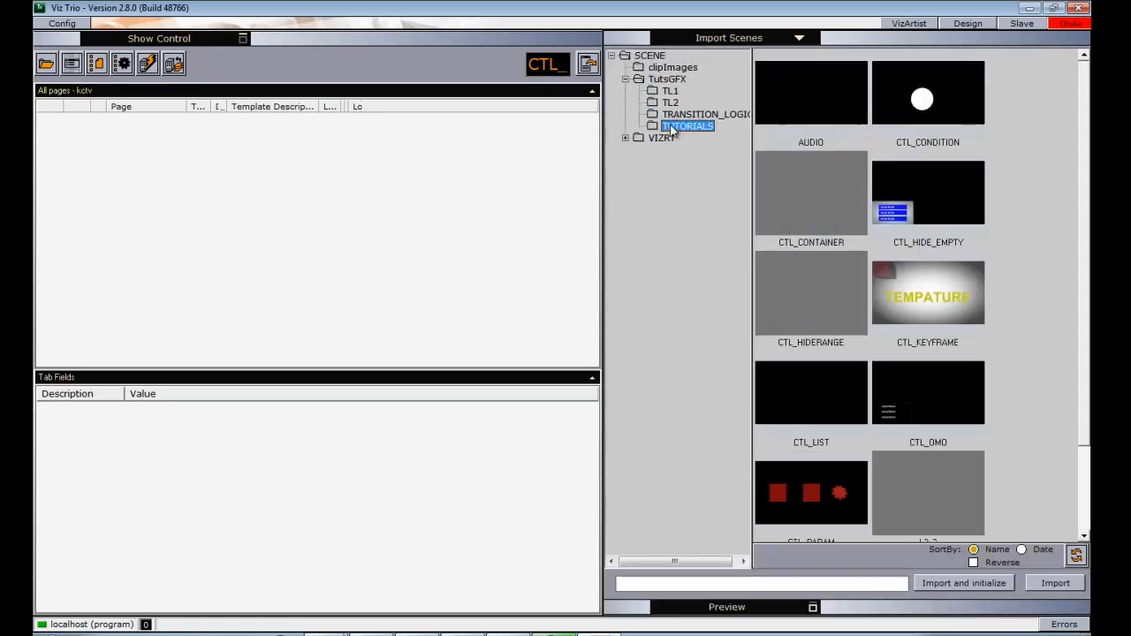
{"action": "left_click", "coordinate": [798, 188]}
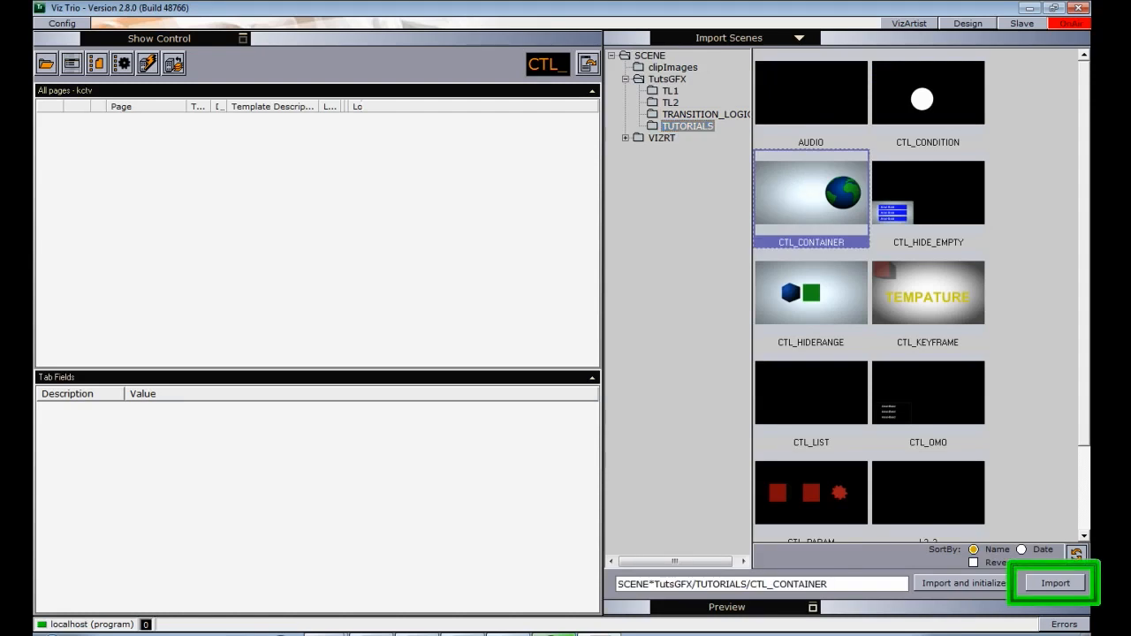
{"action": "left_click", "coordinate": [1056, 584]}
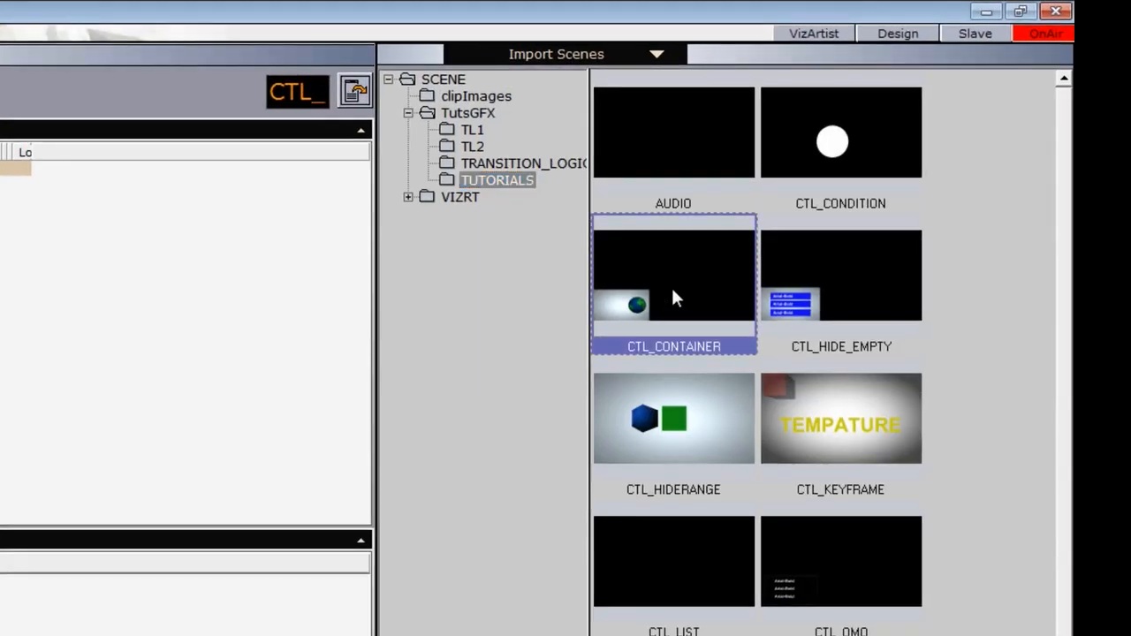
- Open the imported CTL_CONTAINER page in the Page Editor and select the globe's 1.active tab field
{"action": "left_click_drag", "start_coordinate": [672, 292], "coordinate": [615, 245]}
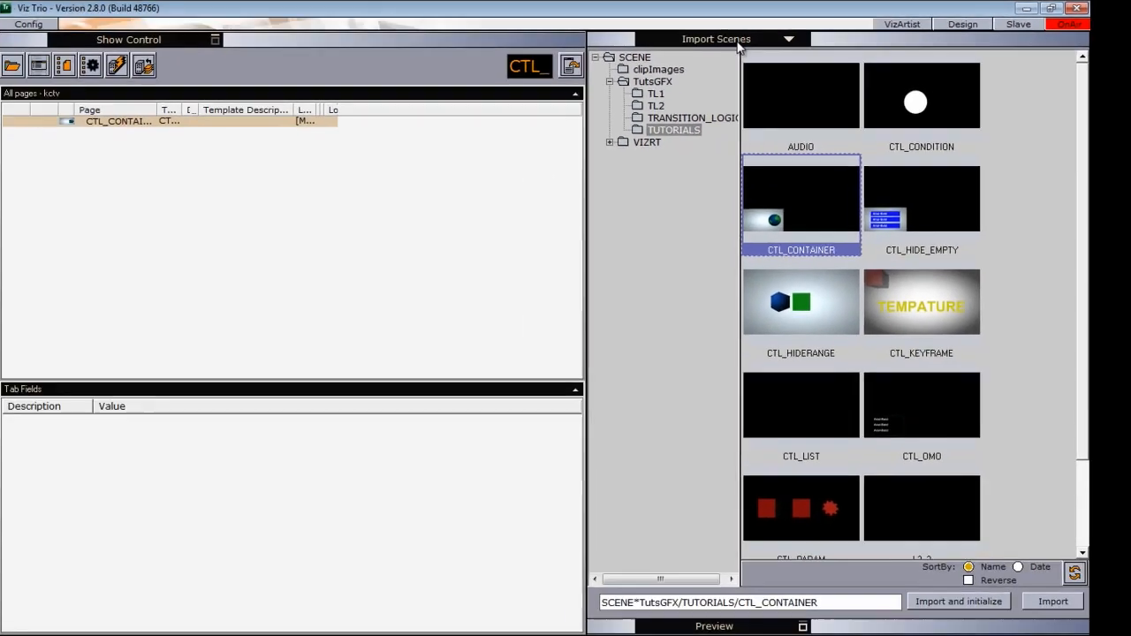
{"action": "left_click", "coordinate": [561, 54]}
{"action": "left_click", "coordinate": [729, 54]}
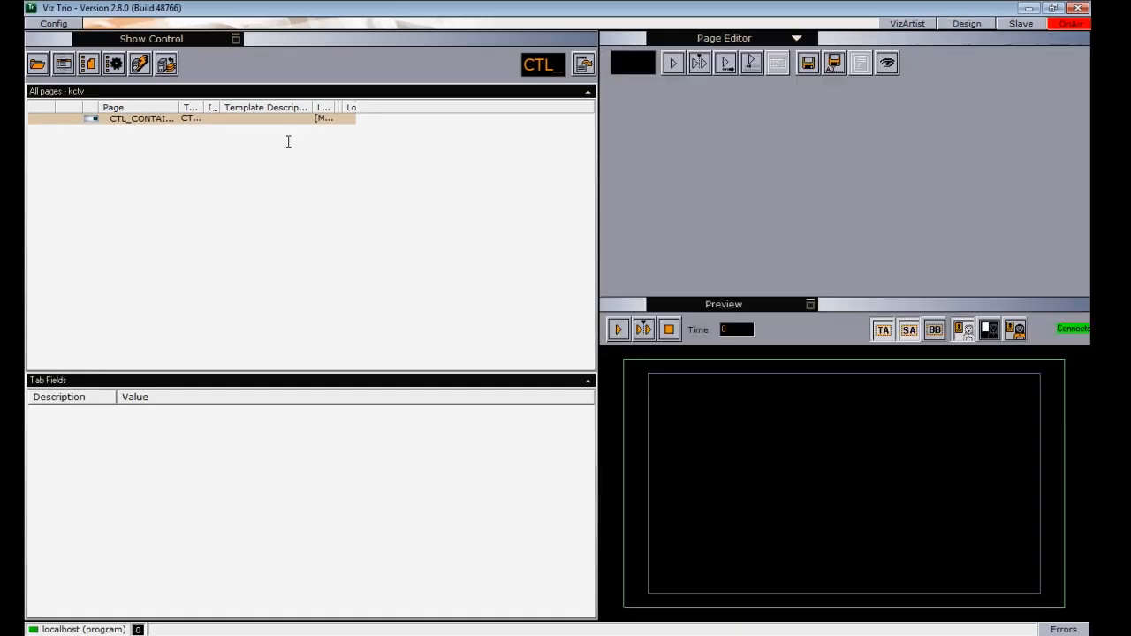
{"action": "left_click", "coordinate": [203, 123]}
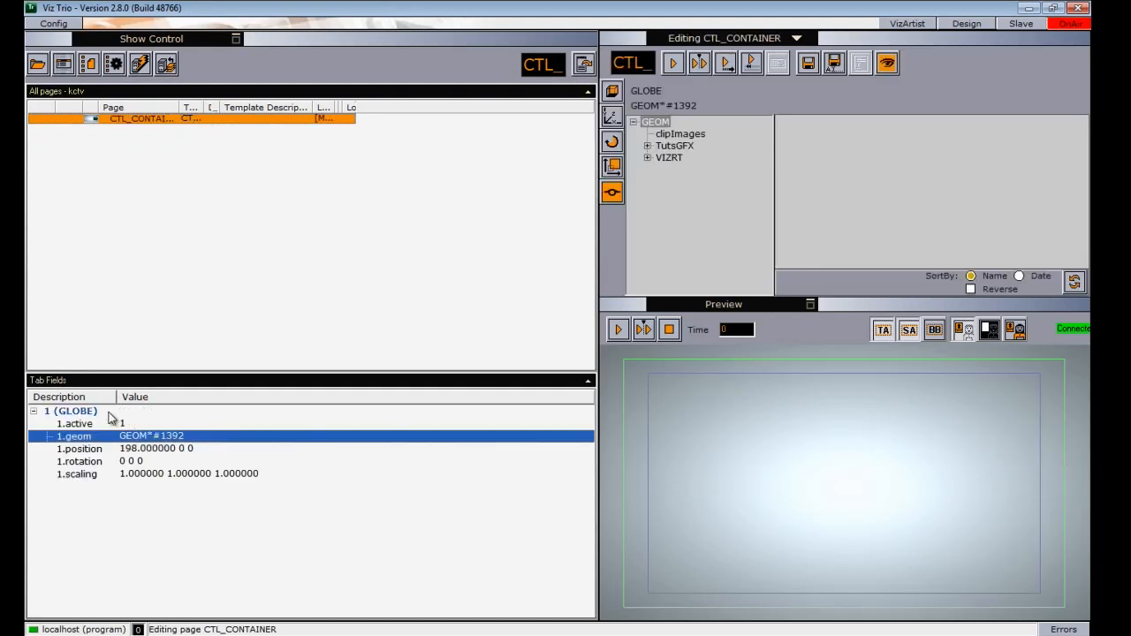
{"action": "left_click", "coordinate": [81, 426]}
{"action": "left_click", "coordinate": [80, 424]}
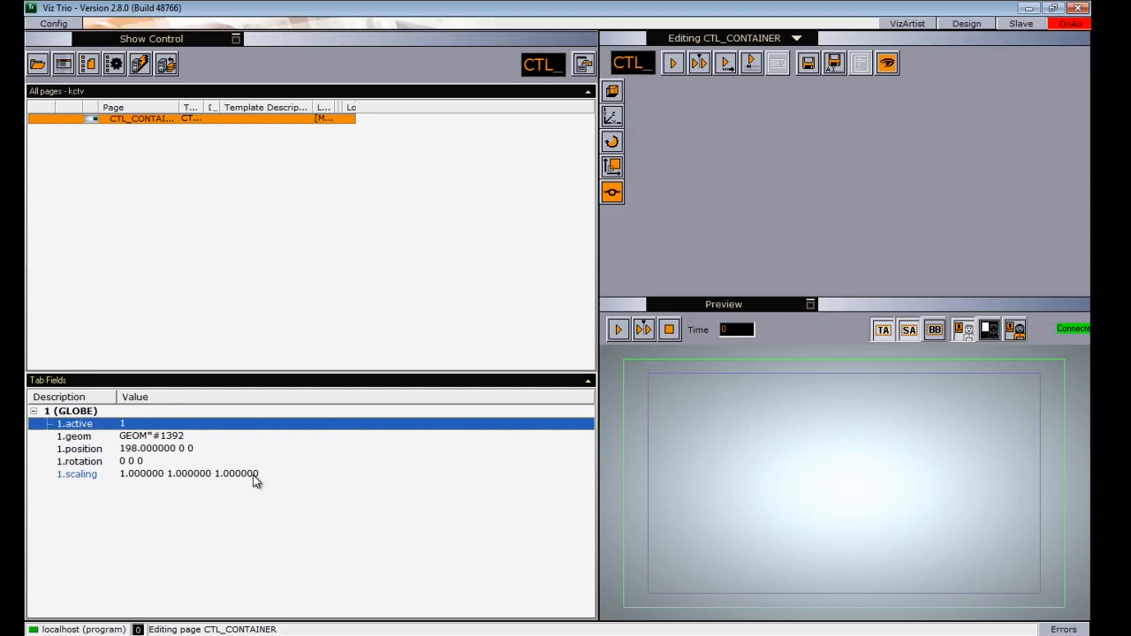
- Go through the globe's active, geom, position, rotation and scaling tab fields
{"action": "left_click", "coordinate": [81, 436]}
{"action": "left_click", "coordinate": [88, 449]}
{"action": "left_click", "coordinate": [87, 461]}
{"action": "left_click", "coordinate": [92, 473]}
{"action": "left_click", "coordinate": [82, 424]}
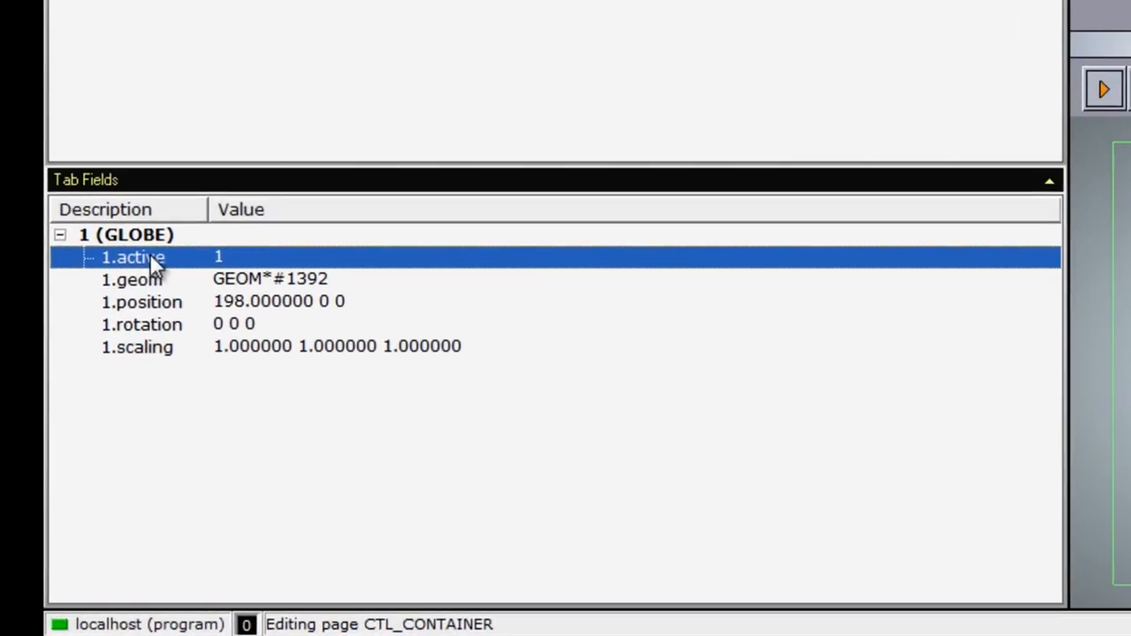
{"action": "left_click", "coordinate": [160, 283]}
{"action": "left_click", "coordinate": [164, 304]}
{"action": "left_click", "coordinate": [161, 324]}
{"action": "left_click", "coordinate": [146, 346]}
{"action": "left_click", "coordinate": [138, 258]}
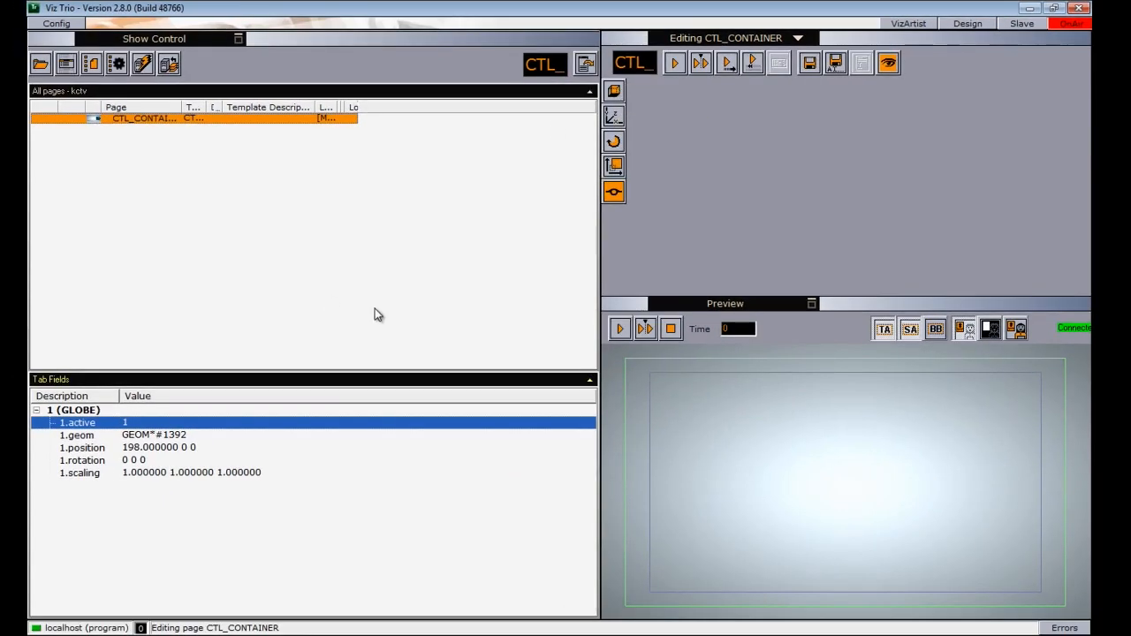
- Replace the globe's geometry with the football helmet from the VIZRT/OBJECTS folder
{"action": "left_click", "coordinate": [614, 92]}
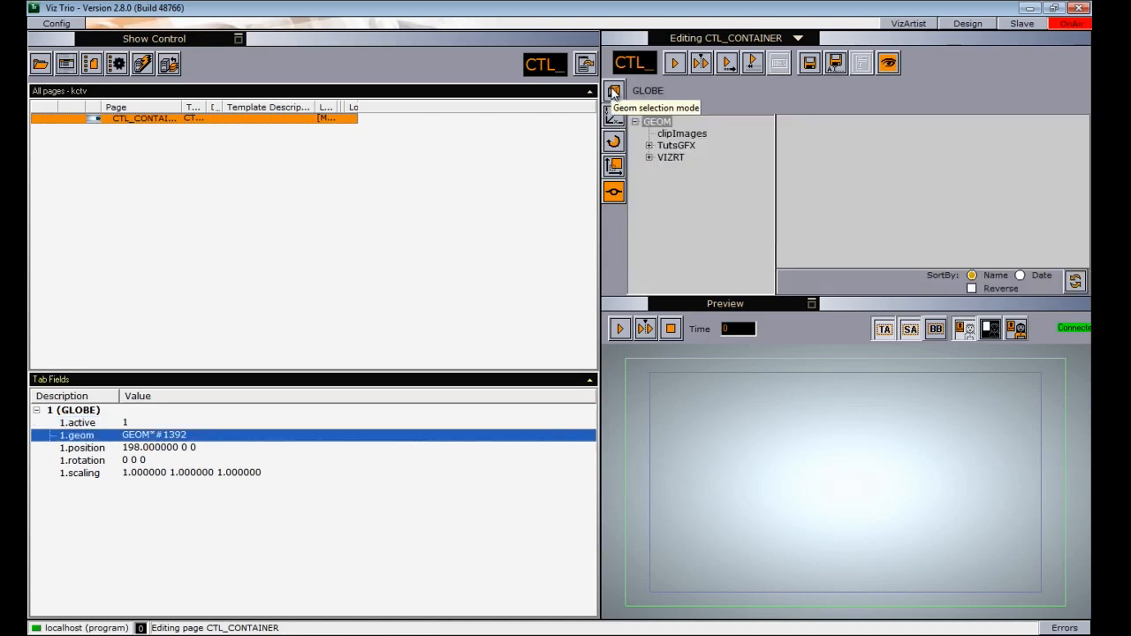
{"action": "left_click", "coordinate": [649, 146]}
{"action": "left_click", "coordinate": [650, 180]}
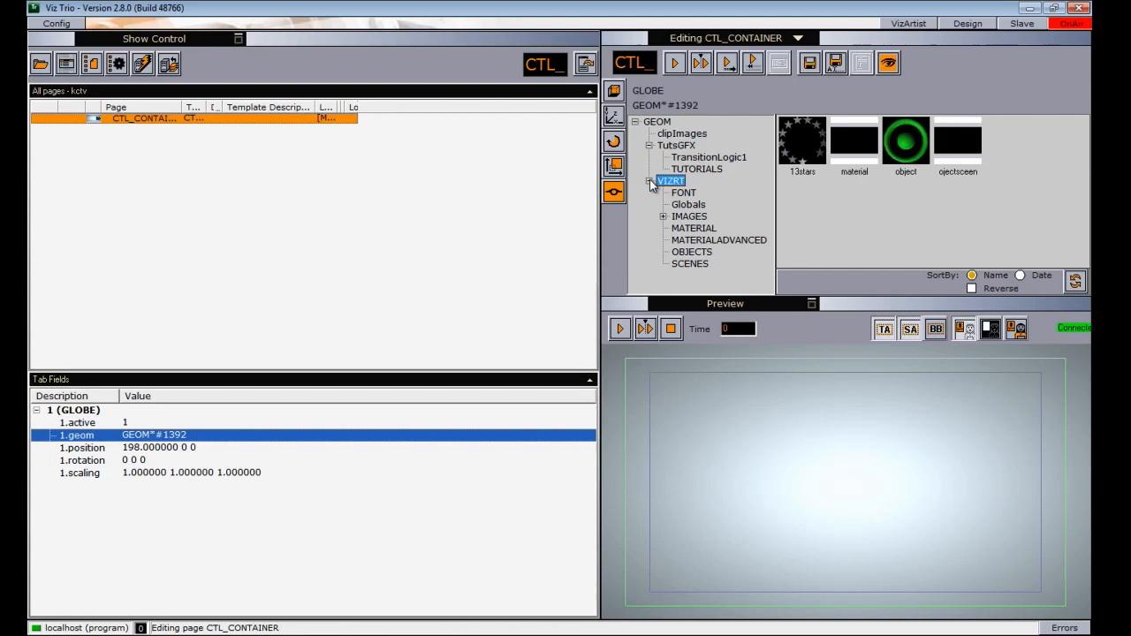
{"action": "left_click", "coordinate": [690, 252]}
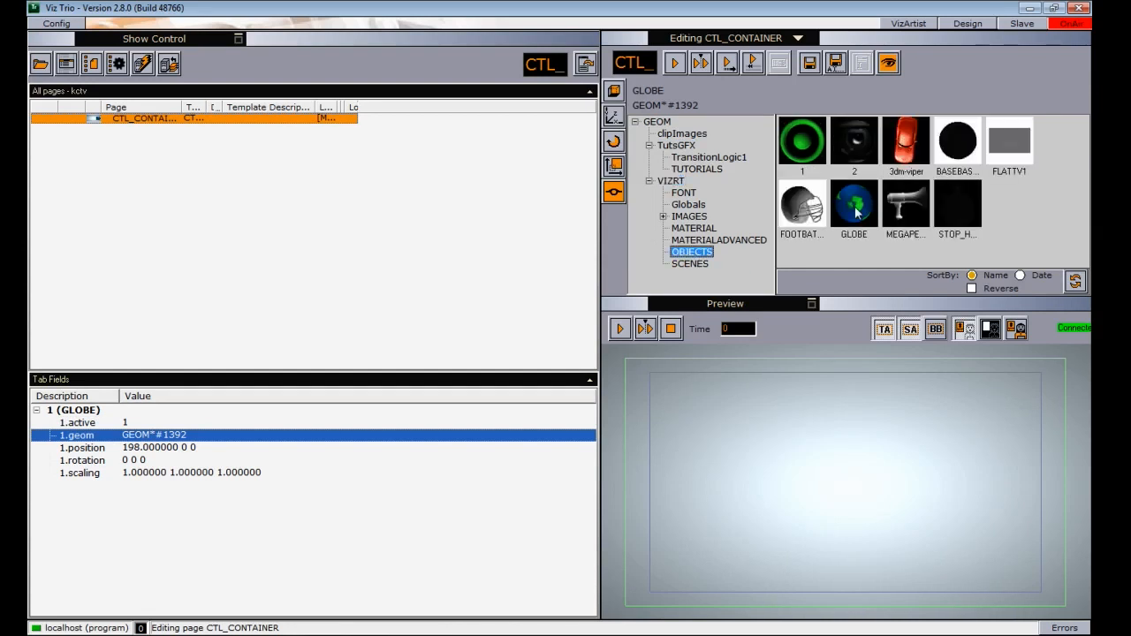
{"action": "left_click", "coordinate": [803, 208]}
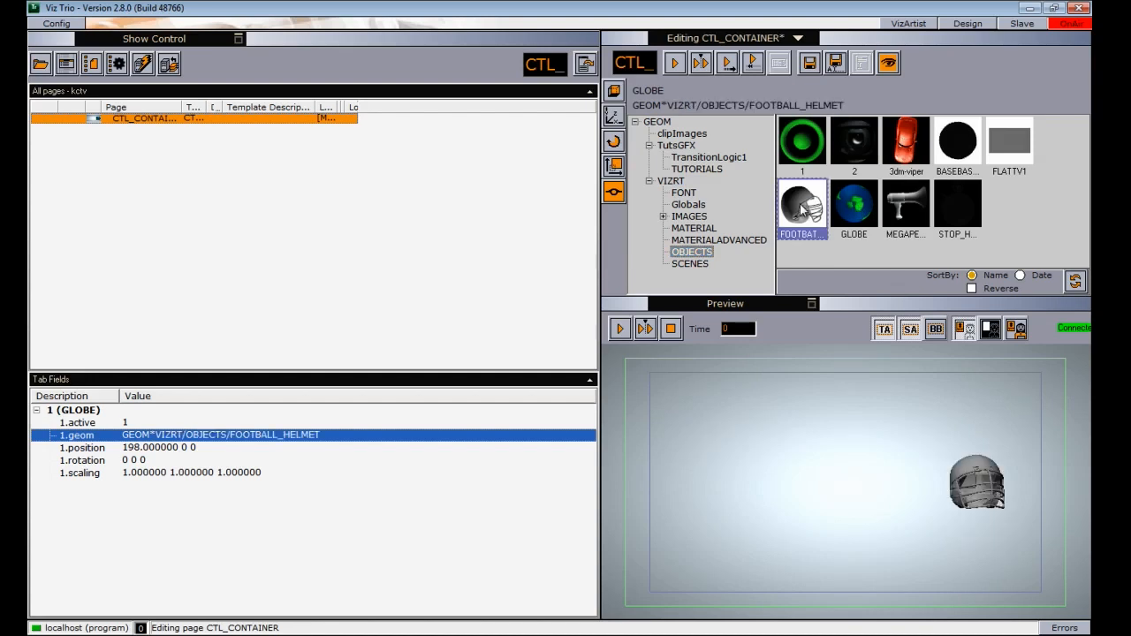
- Set the helmet's position to X 35, Y 1 and Z -3, playing its animation in the preview to check the change
{"action": "left_click", "coordinate": [614, 119]}
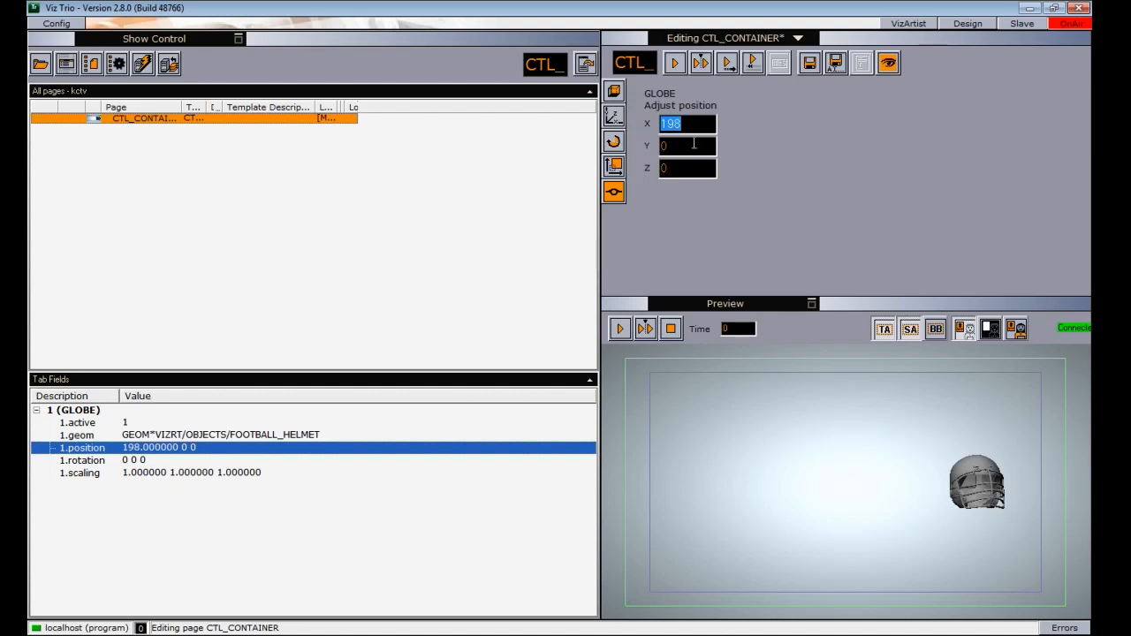
{"action": "left_click_drag", "start_coordinate": [684, 147], "coordinate": [683, 168]}
{"action": "left_click_drag", "start_coordinate": [695, 125], "coordinate": [696, 240]}
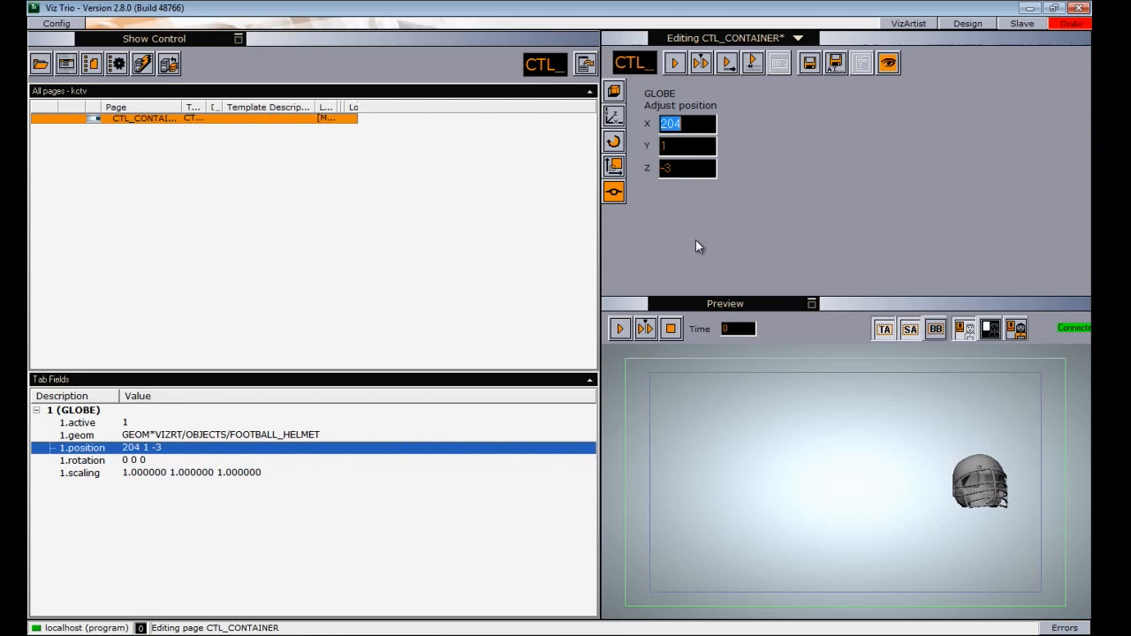
{"action": "left_click", "coordinate": [619, 329]}
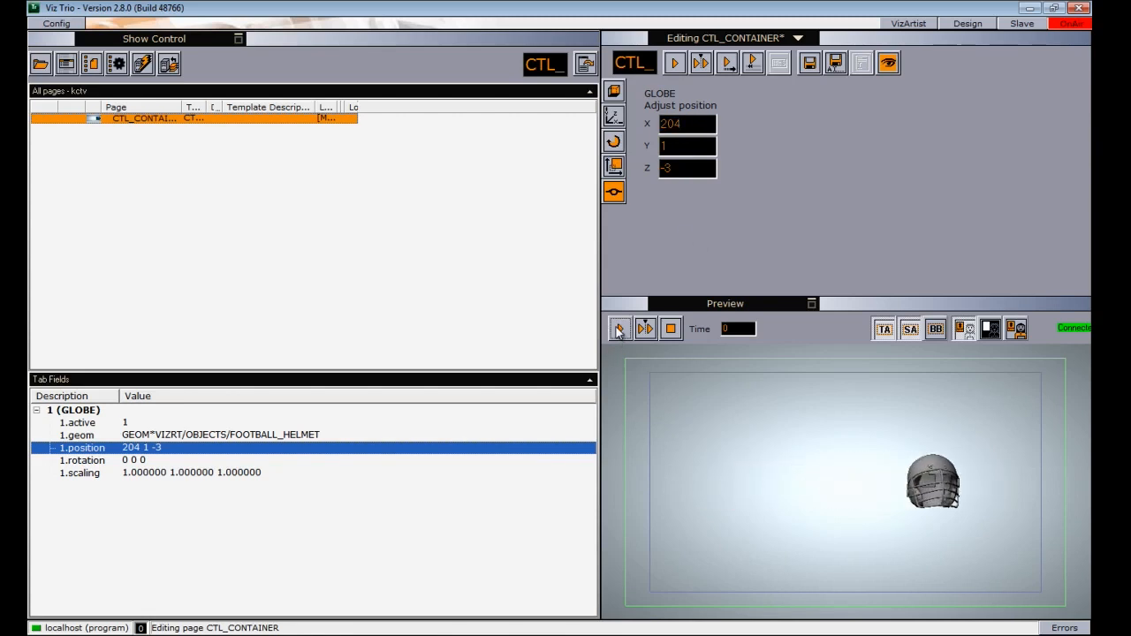
{"action": "left_click_drag", "start_coordinate": [679, 124], "coordinate": [564, 139]}
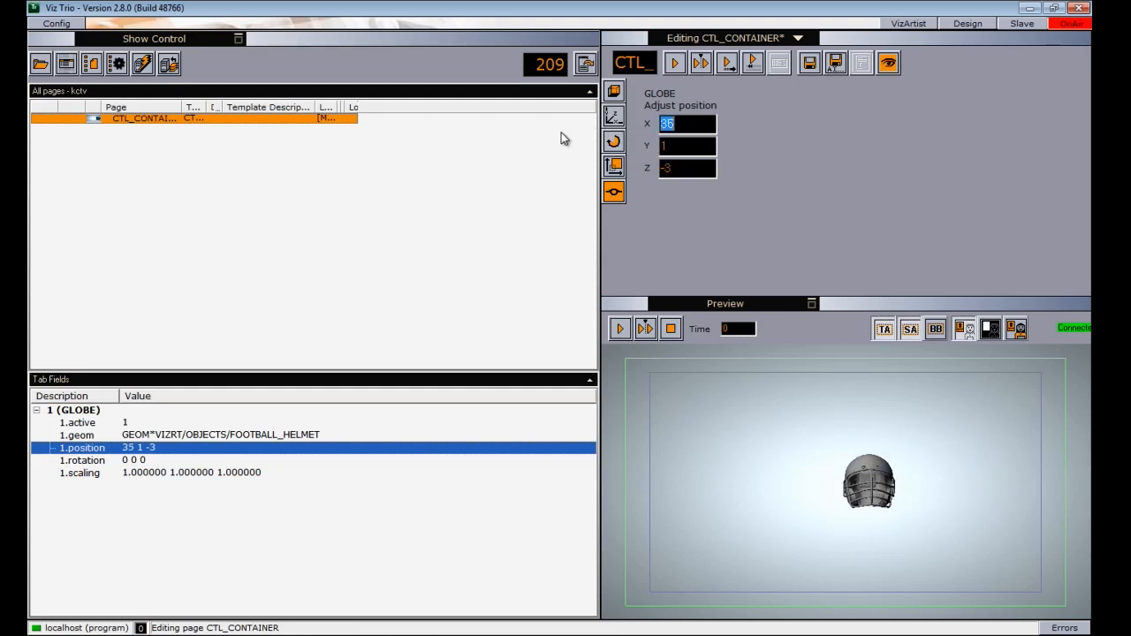
{"action": "left_click", "coordinate": [621, 329]}
- Set the helmet's rotation to X 32, Y 70 and Z -41
{"action": "left_click", "coordinate": [615, 142]}
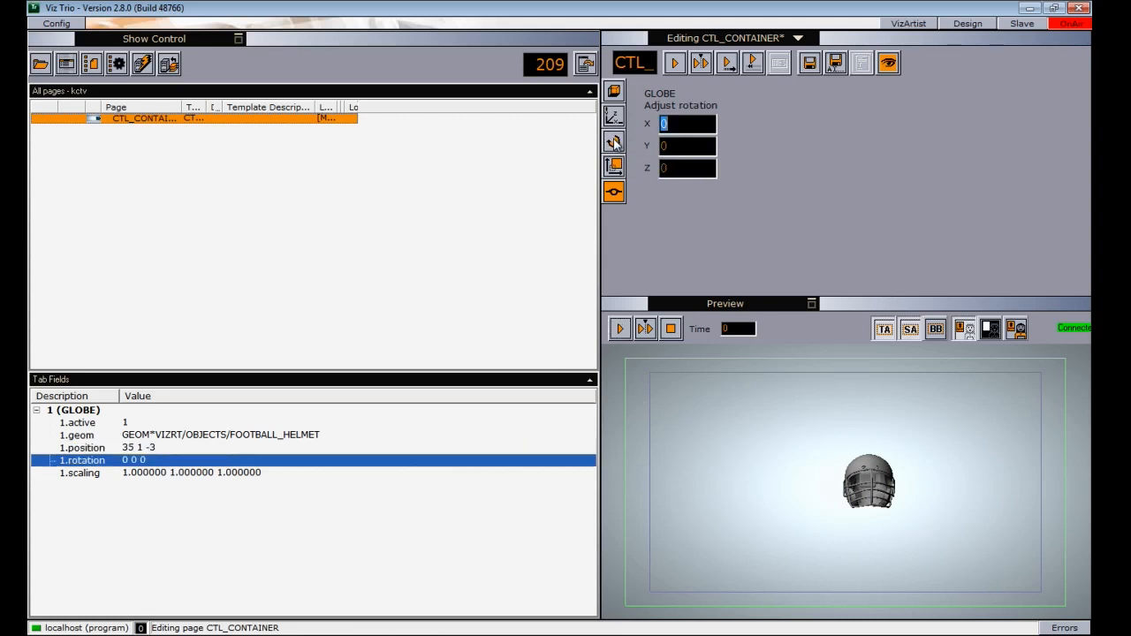
{"action": "left_click_drag", "start_coordinate": [683, 125], "coordinate": [656, 181]}
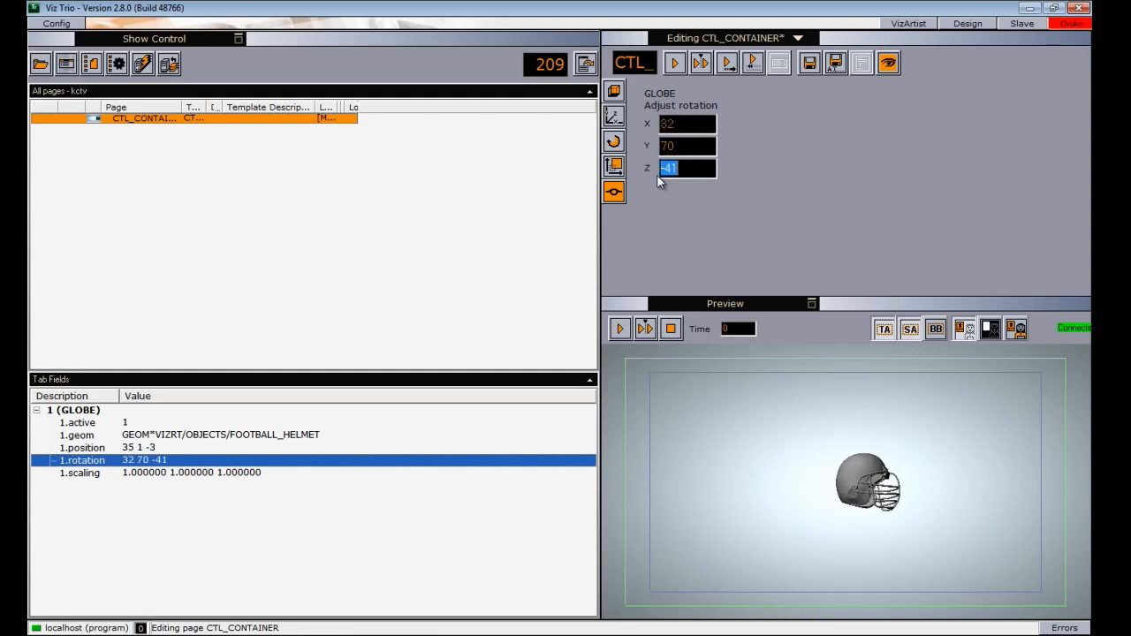
- Try the Single and Locked scaling modes on the helmet and scale it to 2.47 in X
{"action": "left_click", "coordinate": [615, 167]}
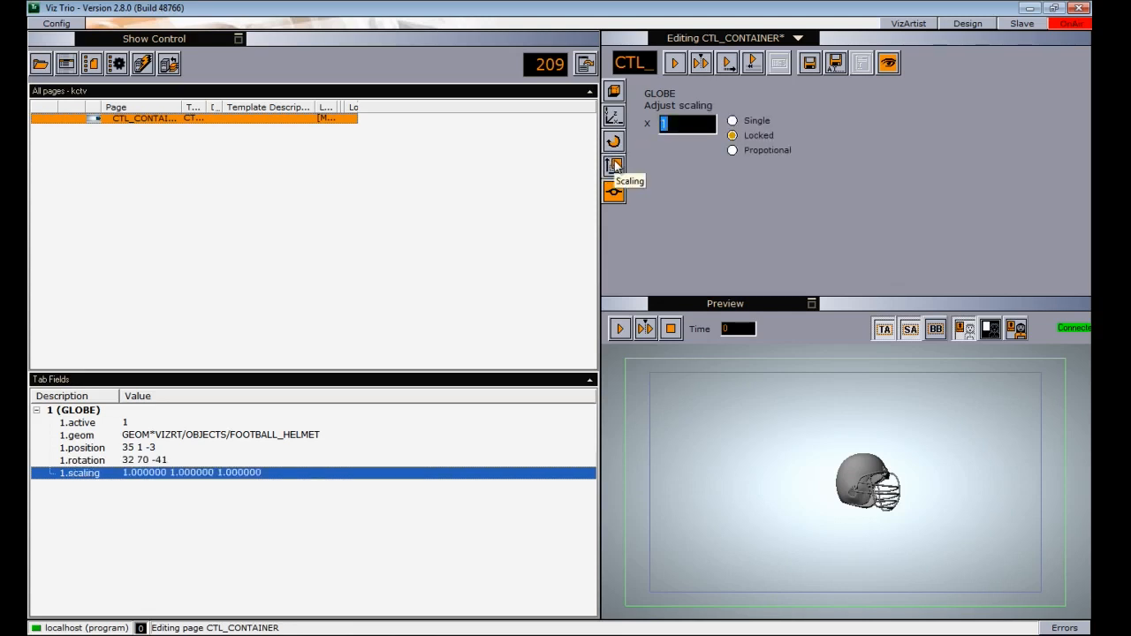
{"action": "left_click", "coordinate": [731, 121]}
{"action": "left_click", "coordinate": [731, 136]}
{"action": "left_click", "coordinate": [731, 121]}
{"action": "left_click_drag", "start_coordinate": [681, 125], "coordinate": [724, 138]}
{"action": "left_click", "coordinate": [732, 136]}
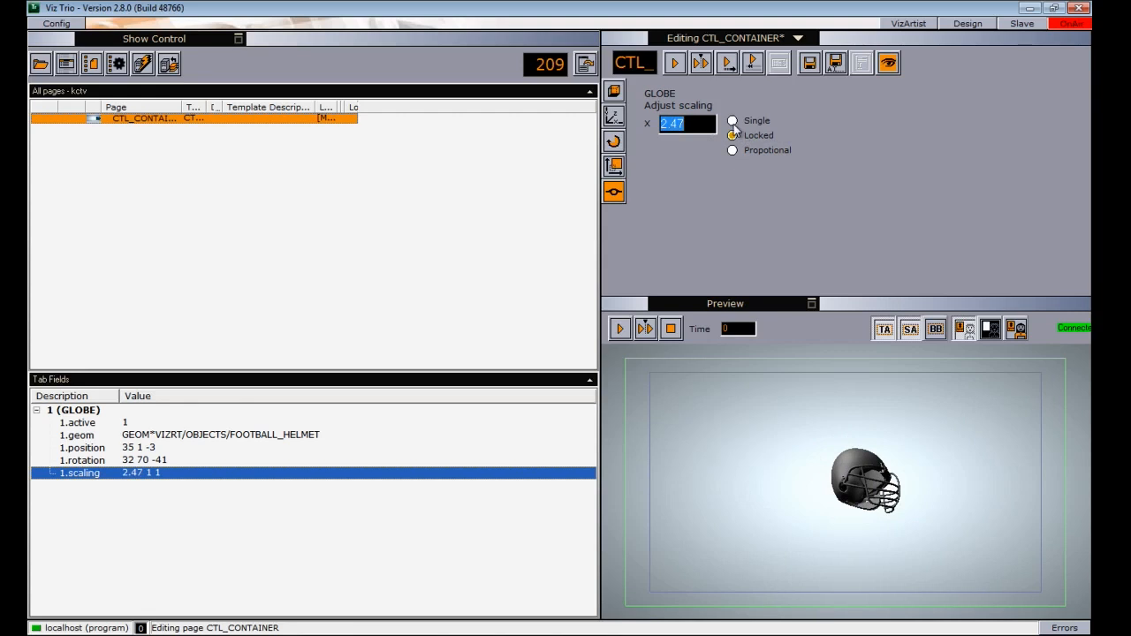
- Switch the helmet's scaling to Propotional mode and set its X scaling to 2.15
{"action": "left_click", "coordinate": [732, 120]}
{"action": "left_click", "coordinate": [733, 133]}
{"action": "left_click", "coordinate": [732, 150]}
{"action": "mouse_move", "coordinate": [686, 125]}
{"action": "left_mouse_down"}
{"action": "mouse_move", "coordinate": [663, 130]}
{"action": "mouse_move", "coordinate": [688, 144]}
{"action": "left_mouse_up"}
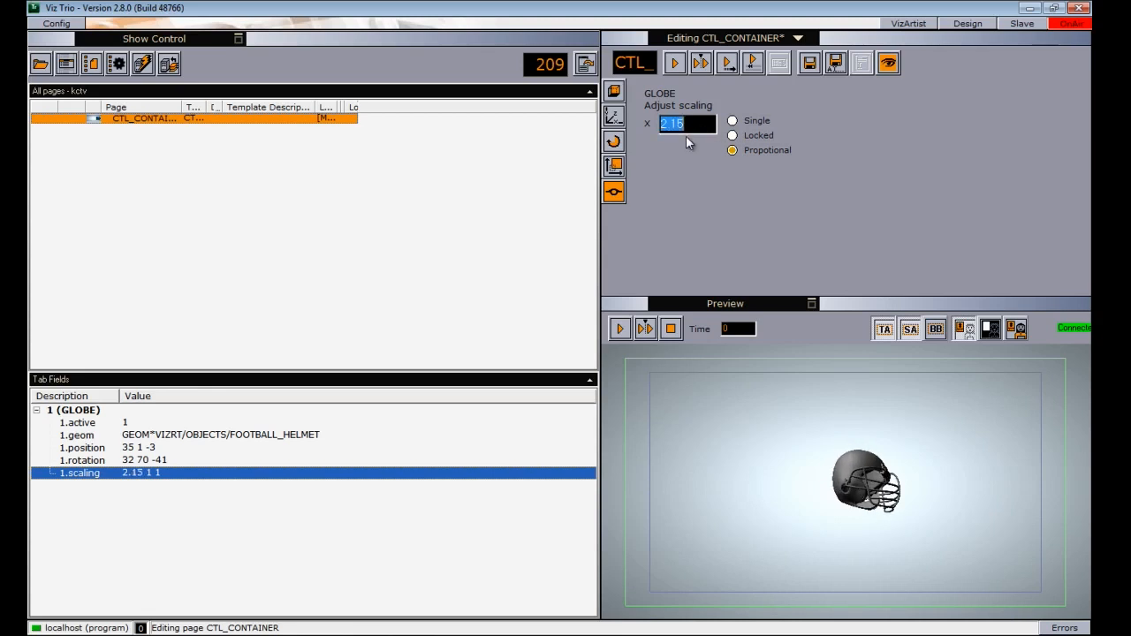
- Make the helmet inactive and activate it again
{"action": "left_click", "coordinate": [614, 193]}
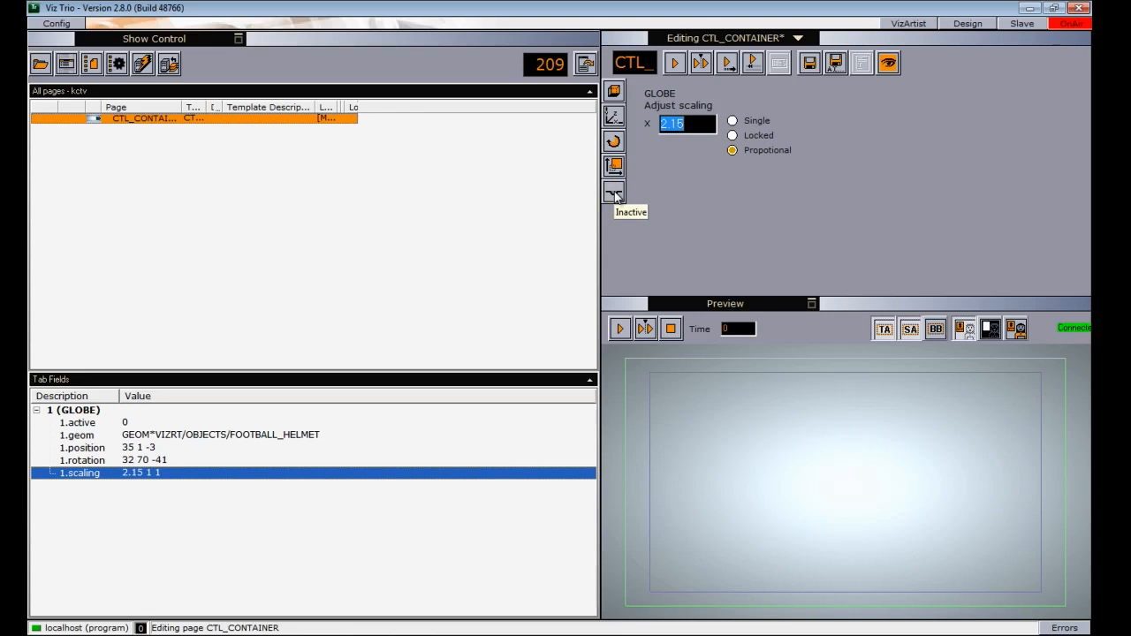
{"action": "left_click", "coordinate": [614, 194]}
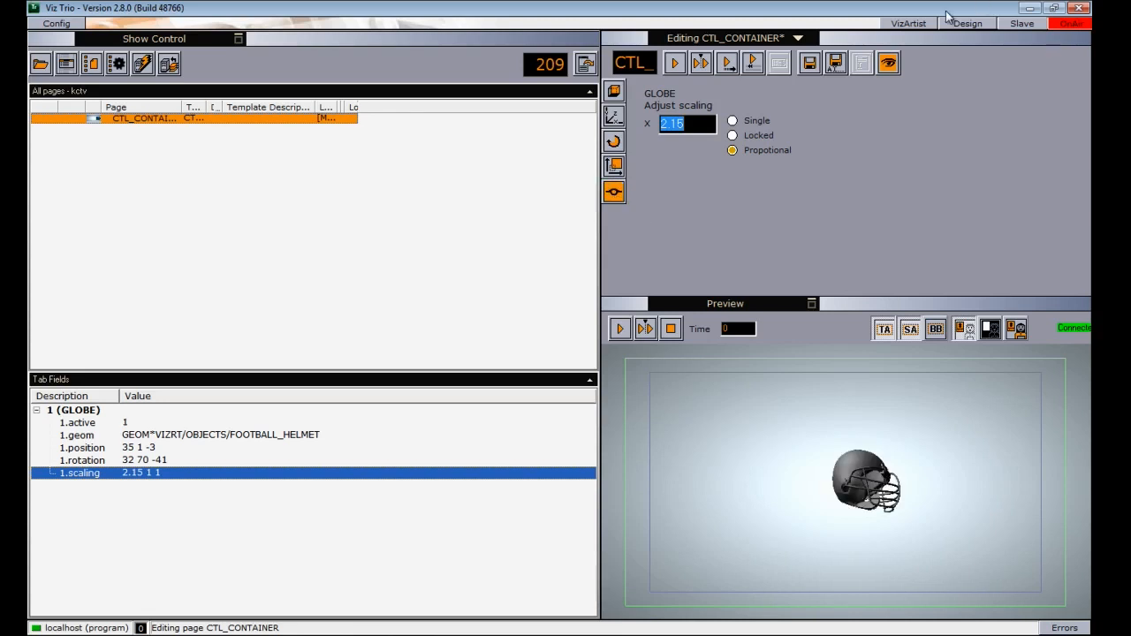
- Switch to Viz Artist and add a group under the object container holding the GLOBE and 1 objects
{"action": "left_click", "coordinate": [908, 23]}
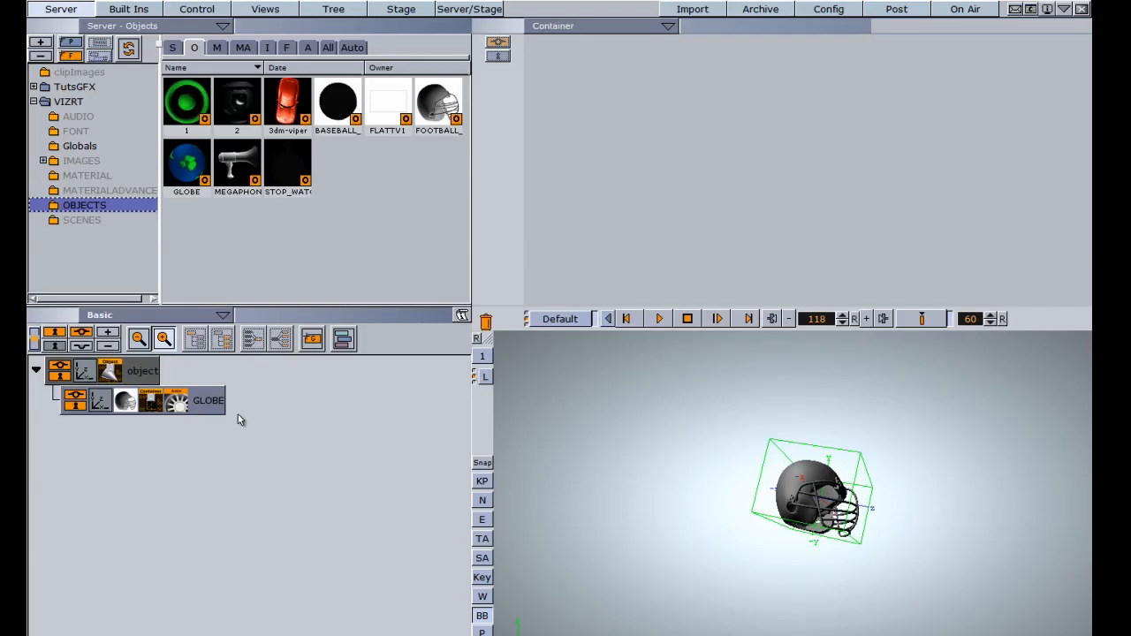
{"action": "left_click_drag", "start_coordinate": [311, 343], "coordinate": [182, 402]}
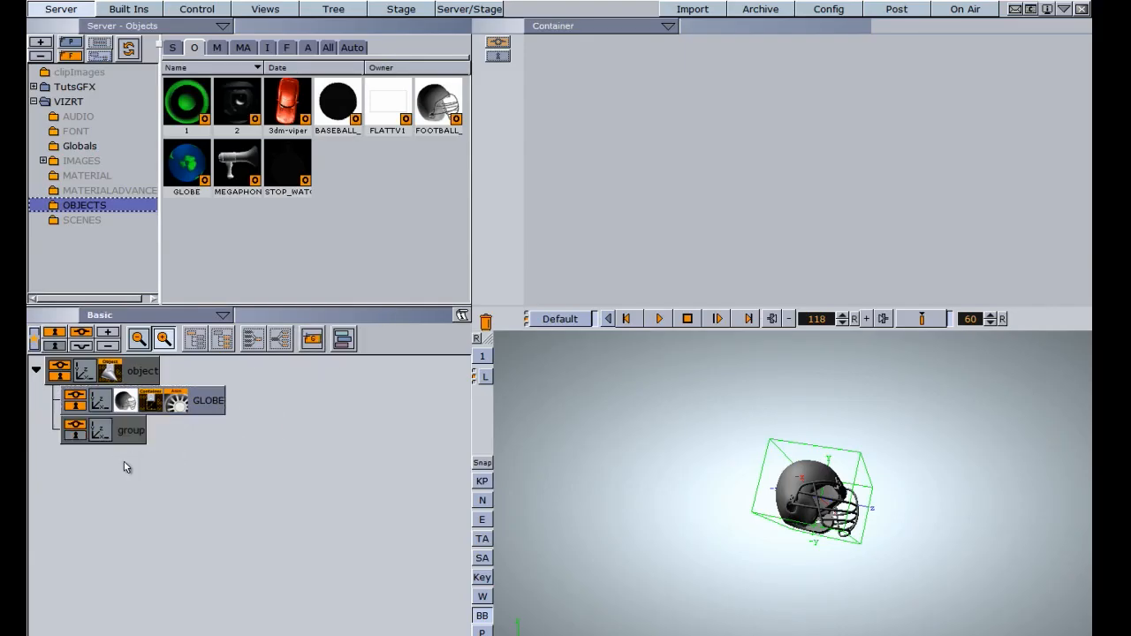
{"action": "left_click", "coordinate": [192, 172]}
{"action": "left_click_drag", "start_coordinate": [183, 106], "coordinate": [172, 440]}
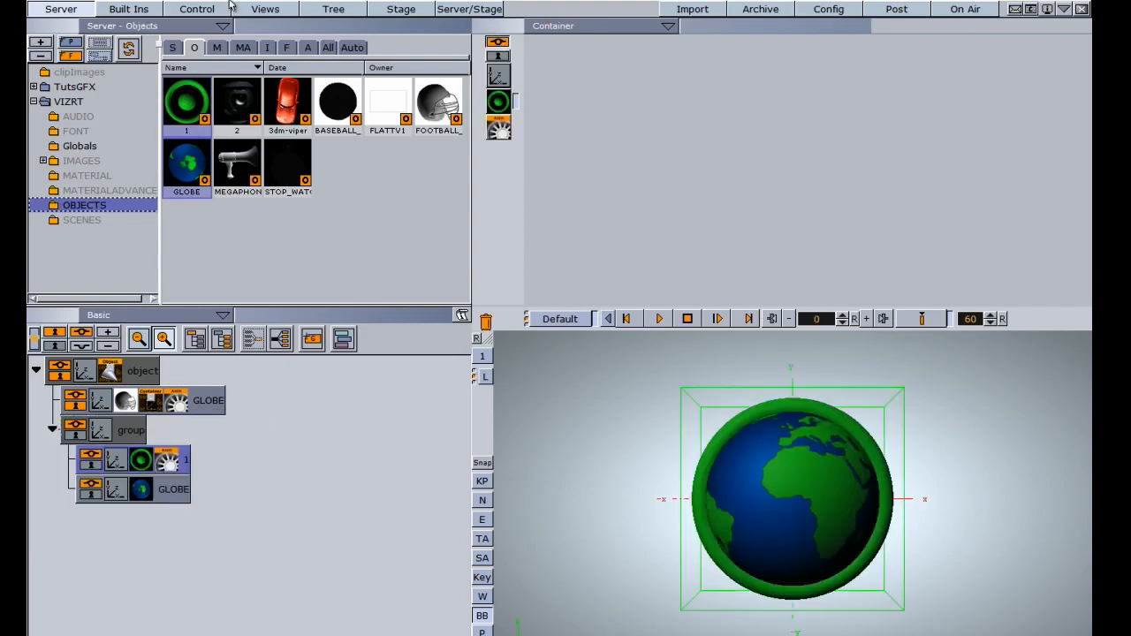
- Apply the ControlContainer plugin from the Control folder to the new group container
{"action": "left_click", "coordinate": [139, 11]}
{"action": "left_click_drag", "start_coordinate": [348, 152], "coordinate": [133, 433]}
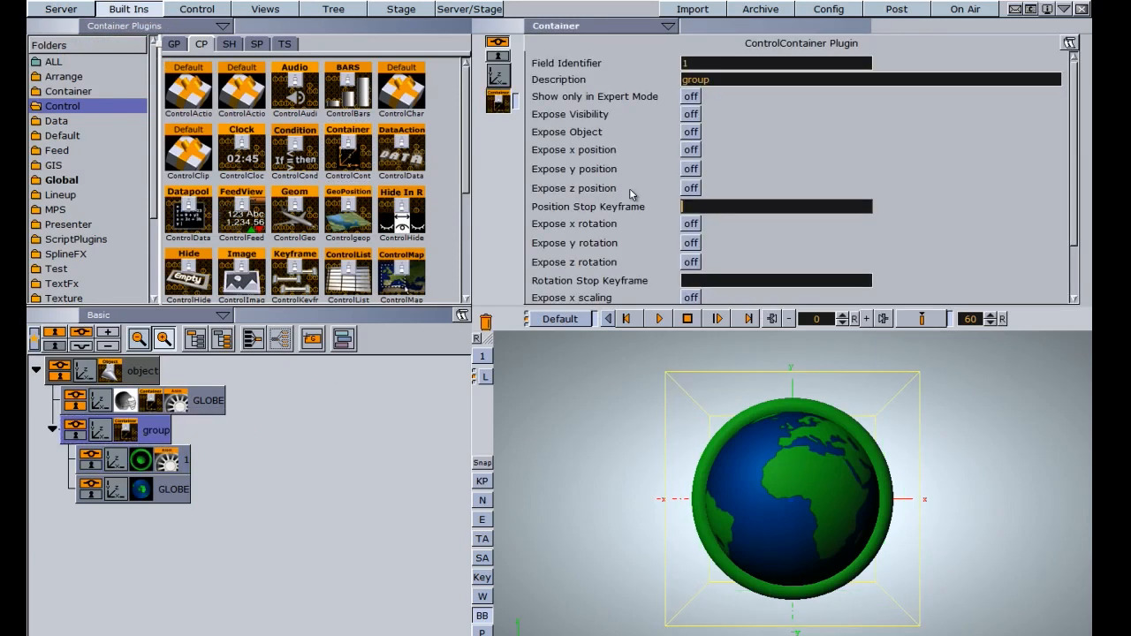